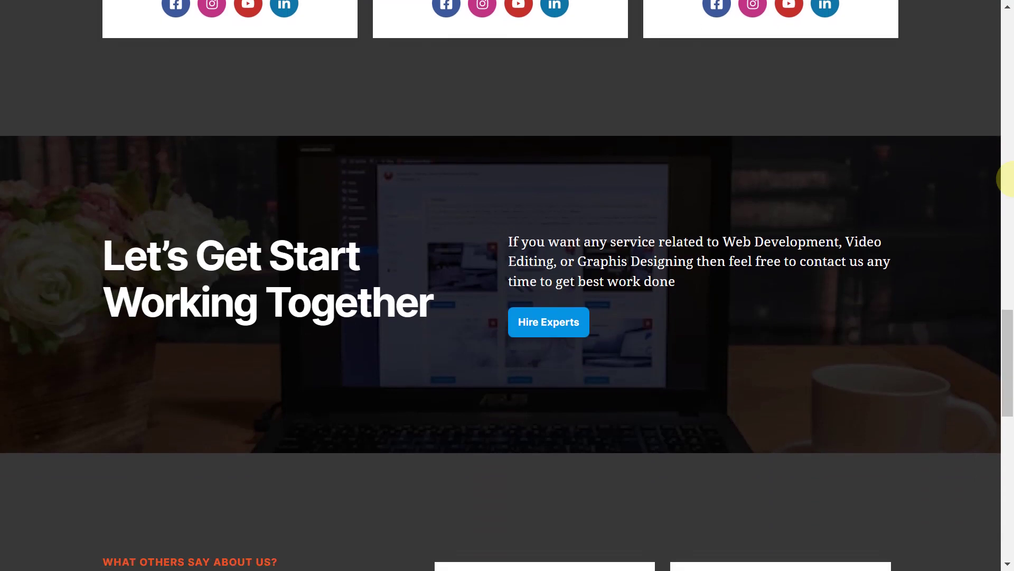
Start Apache in the XAMPP Control Panel so it runs on ports 80 and 443.
scroll(1012, 180, down, 6)
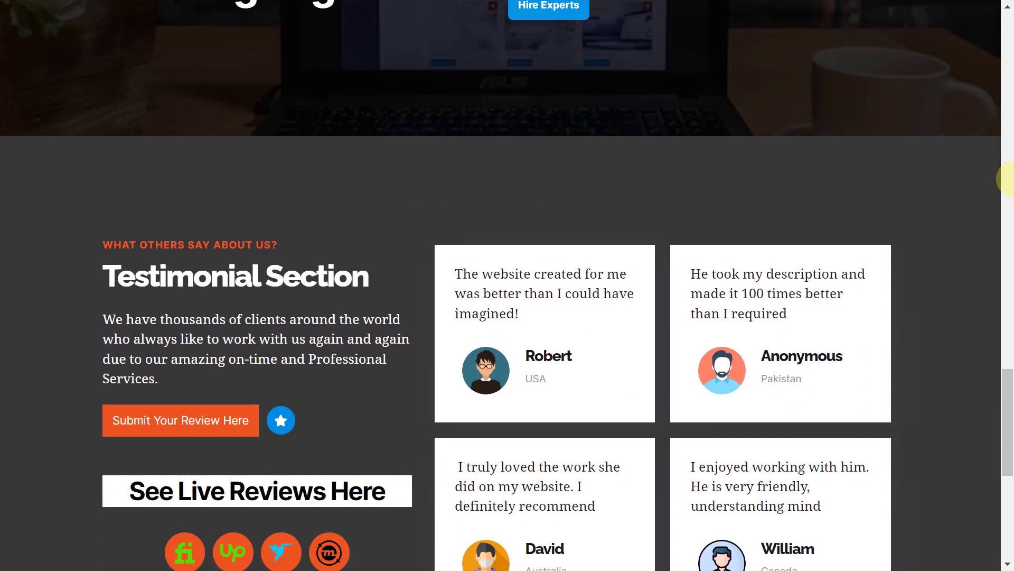
scroll(1009, 180, down, 8)
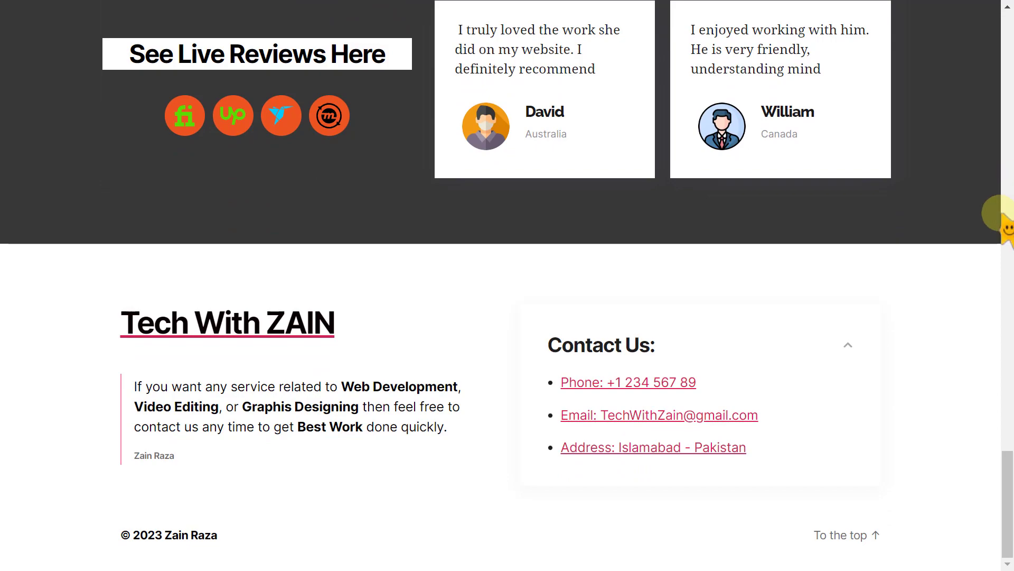
click(867, 537)
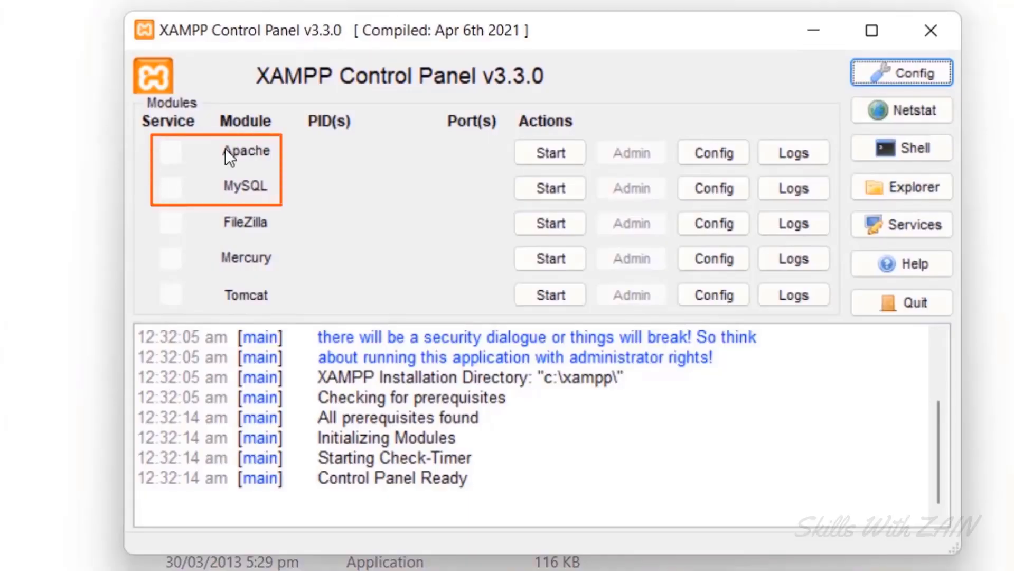
click(550, 162)
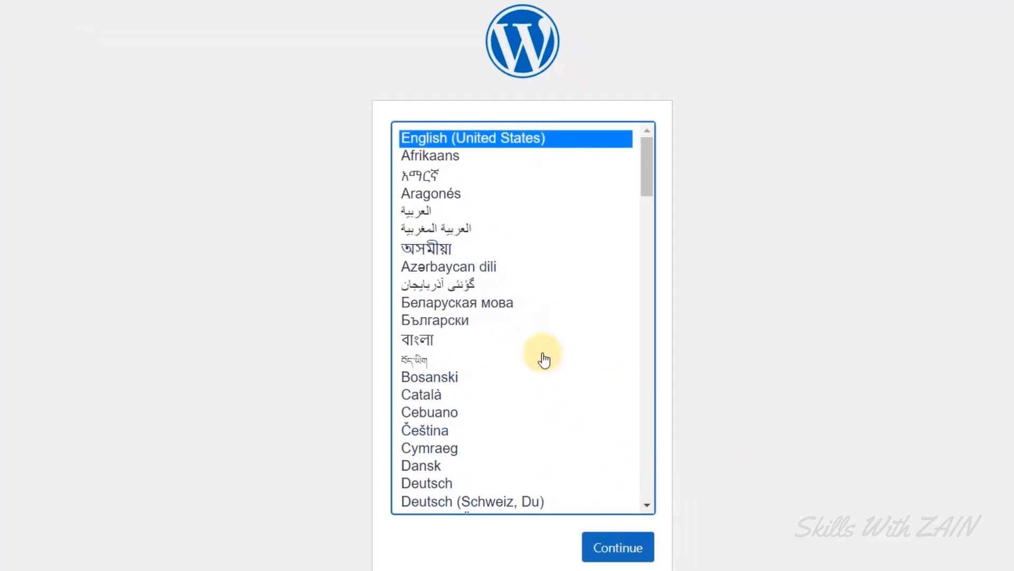
Confirm English (United States) and review the welcome page's list of required database details.
scroll(543, 360, down, 5)
scroll(544, 360, up, 5)
click(615, 548)
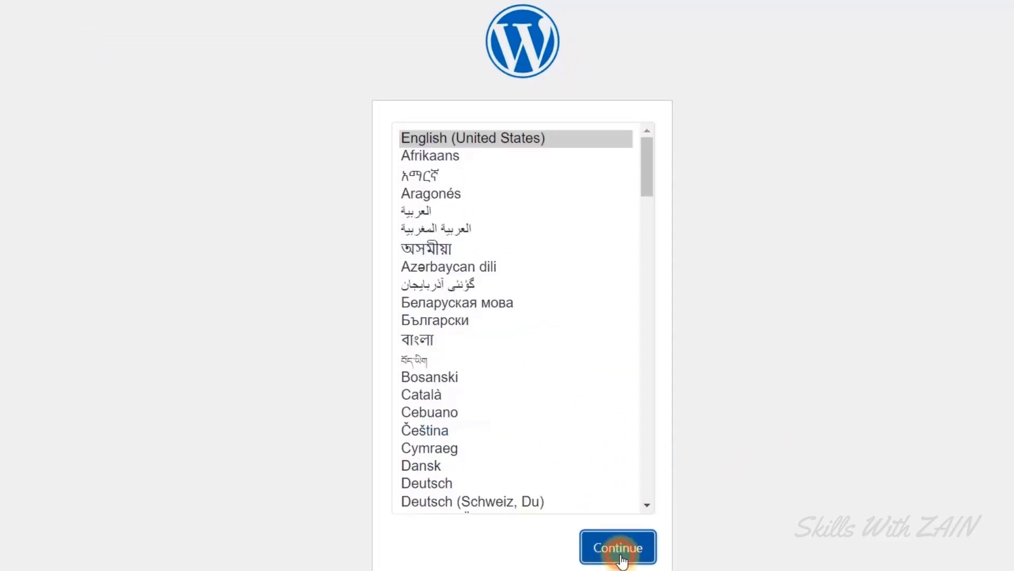
drag(216, 133, 340, 132)
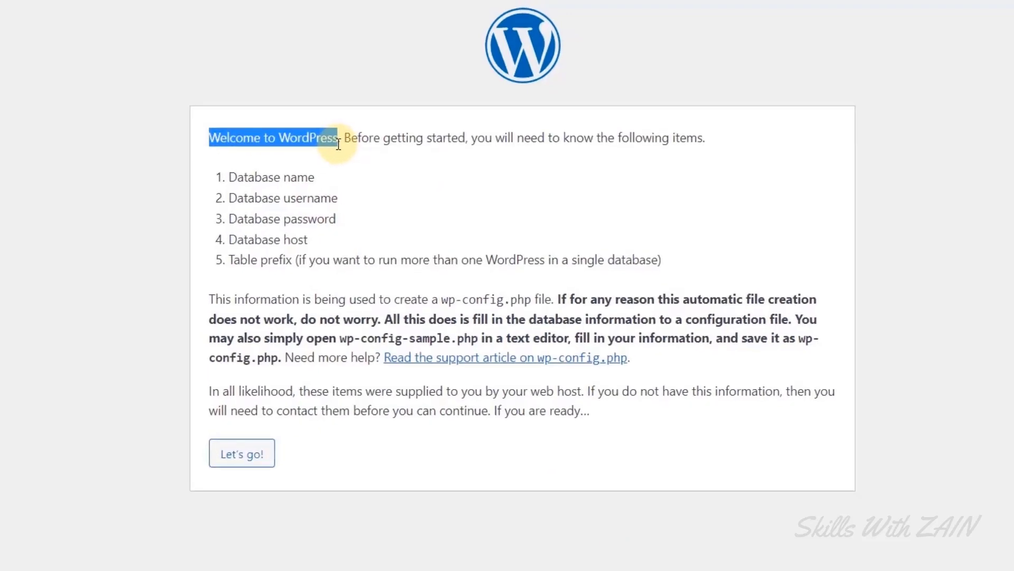
drag(220, 177, 648, 249)
drag(662, 288, 678, 300)
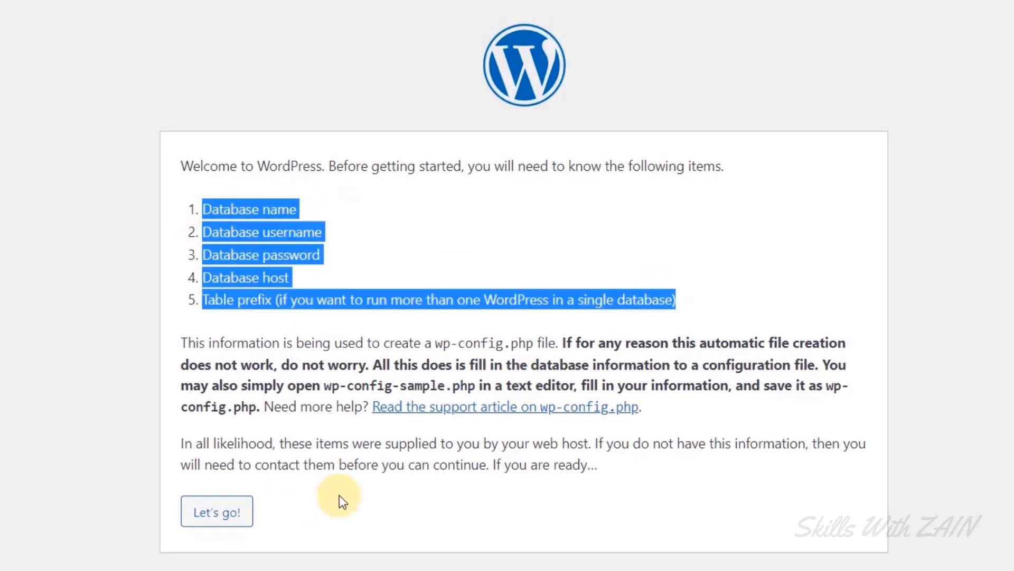
click(227, 547)
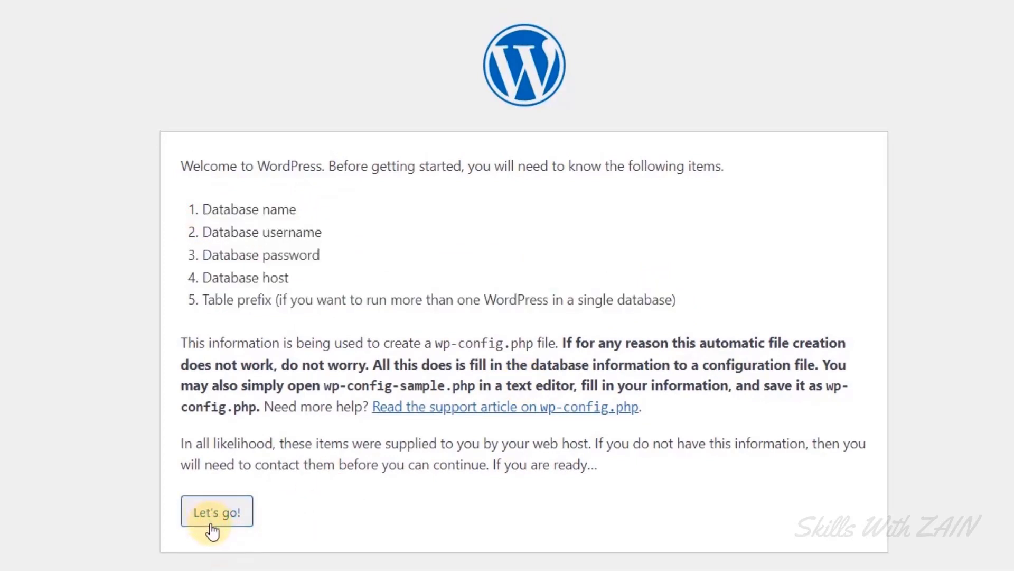
Open the database connection form and review its default Database Name, Username and Password values.
click(217, 523)
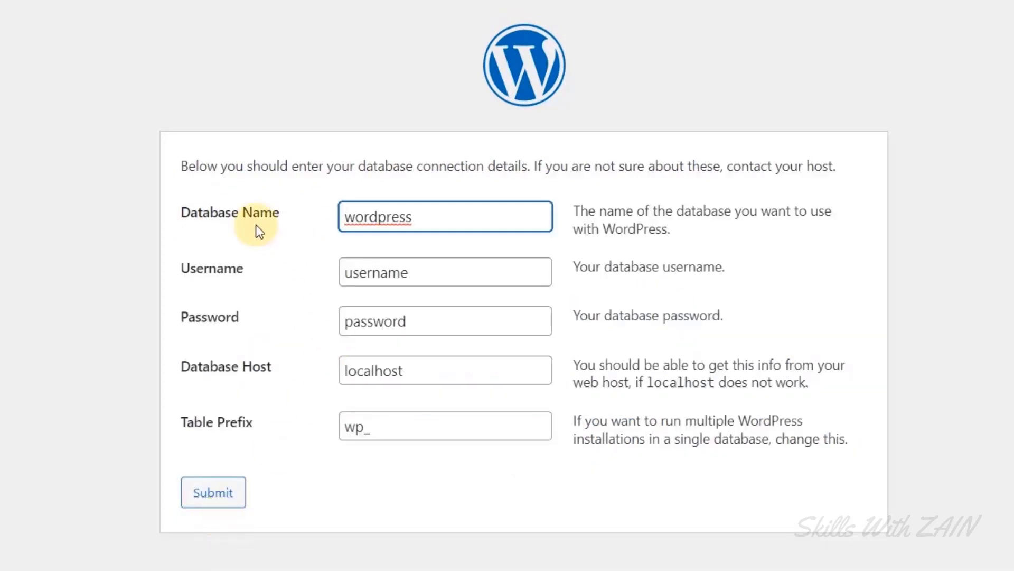
click(281, 324)
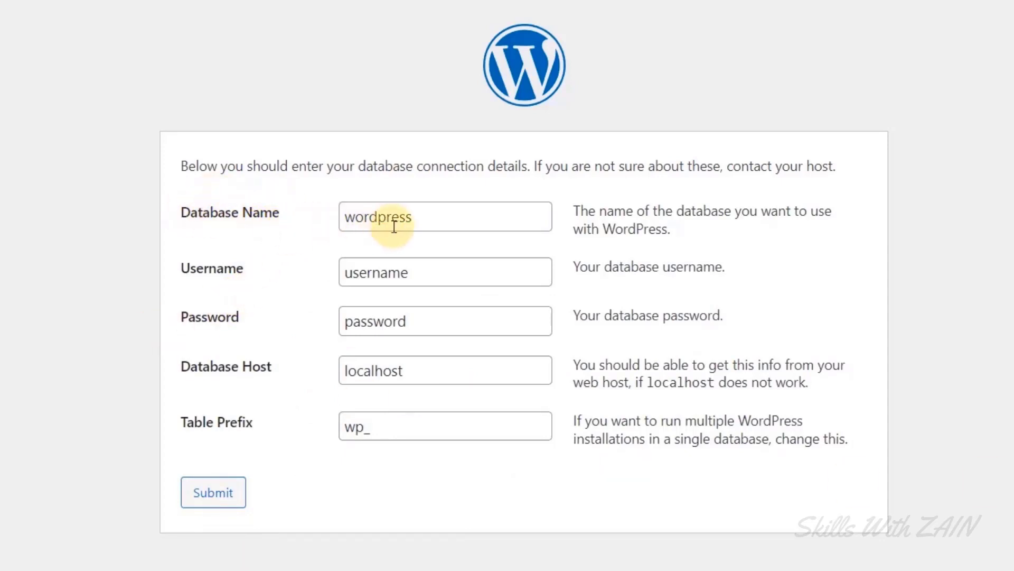
double_click(431, 221)
double_click(436, 271)
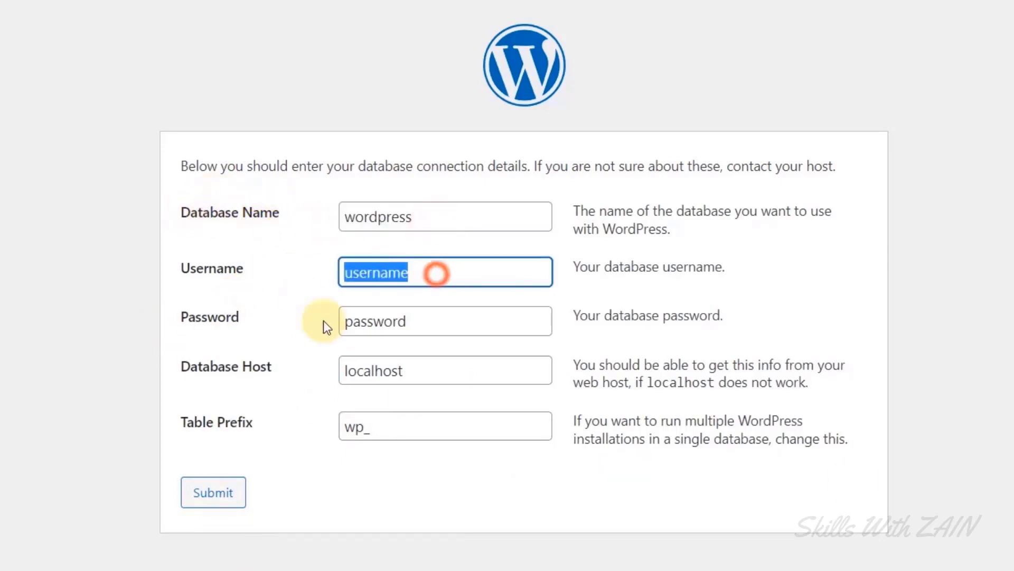
double_click(411, 327)
drag(242, 320, 166, 216)
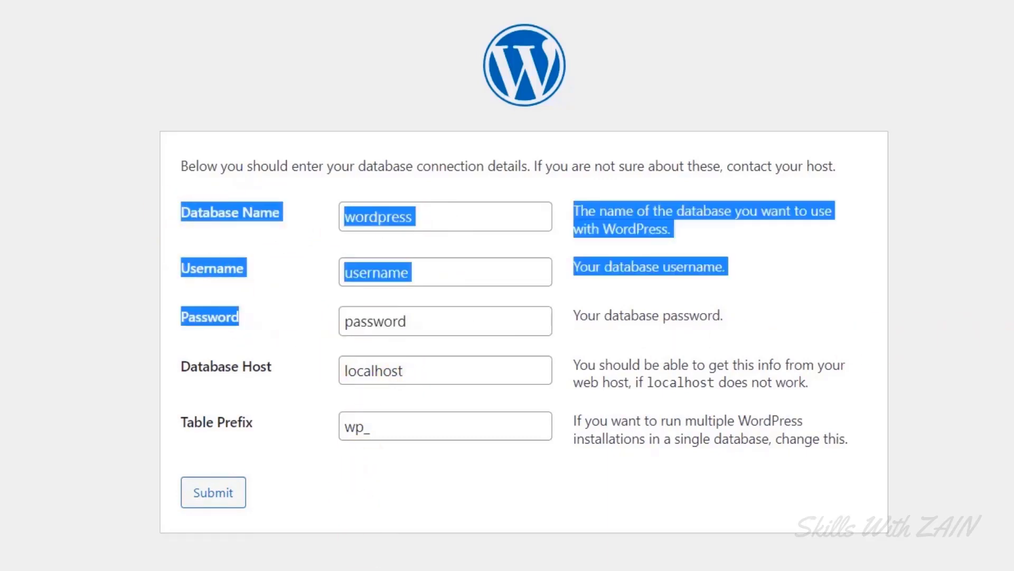
click(378, 330)
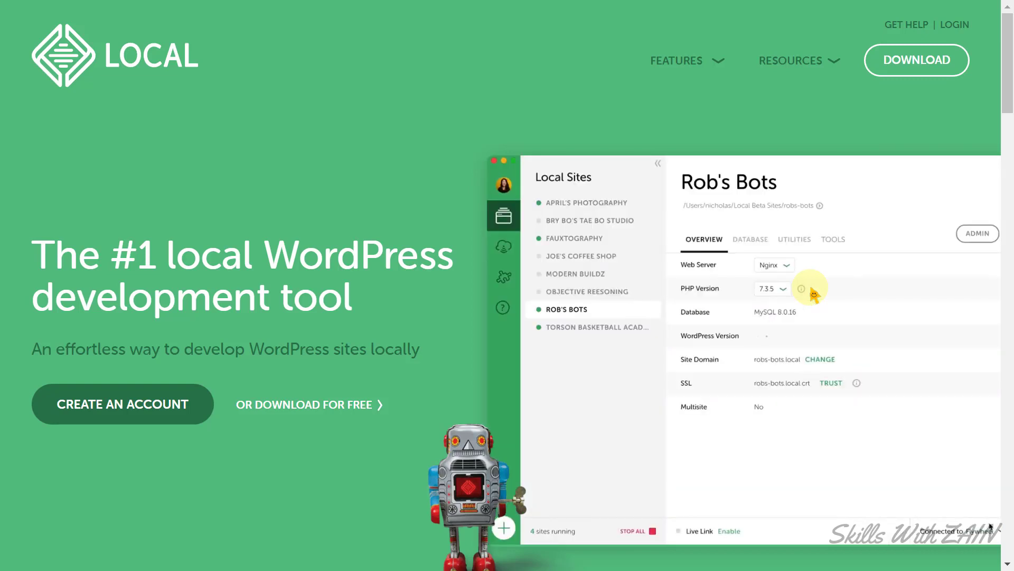
Request the Windows download of Local, entering the work e-mail in the form.
click(732, 532)
click(922, 71)
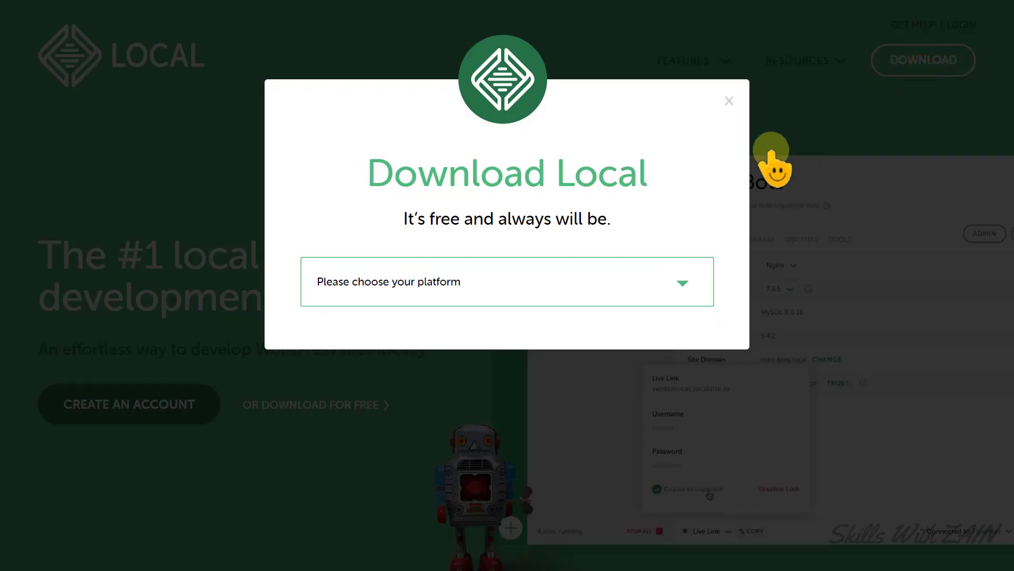
click(531, 280)
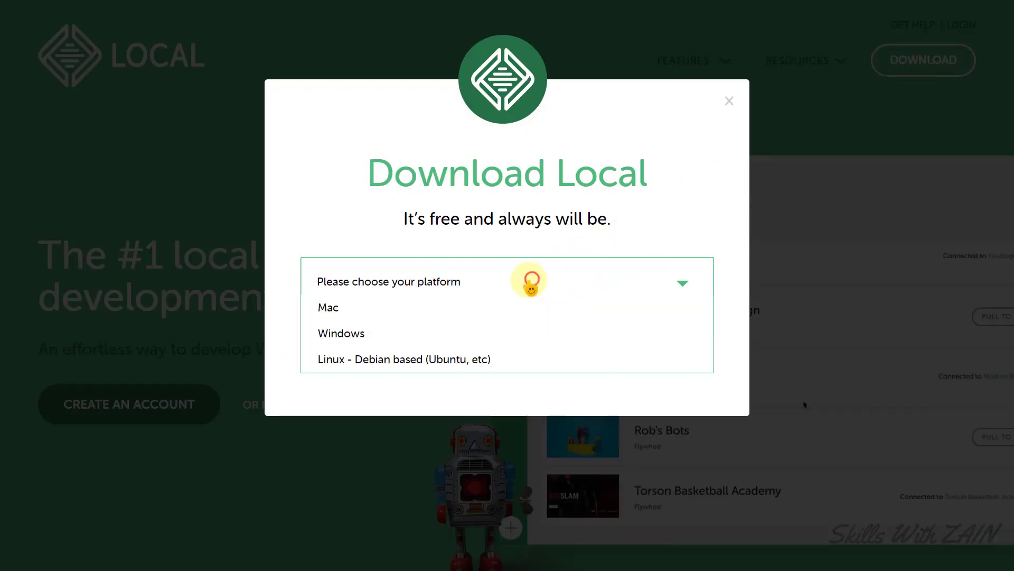
click(372, 336)
scroll(380, 351, down, 3)
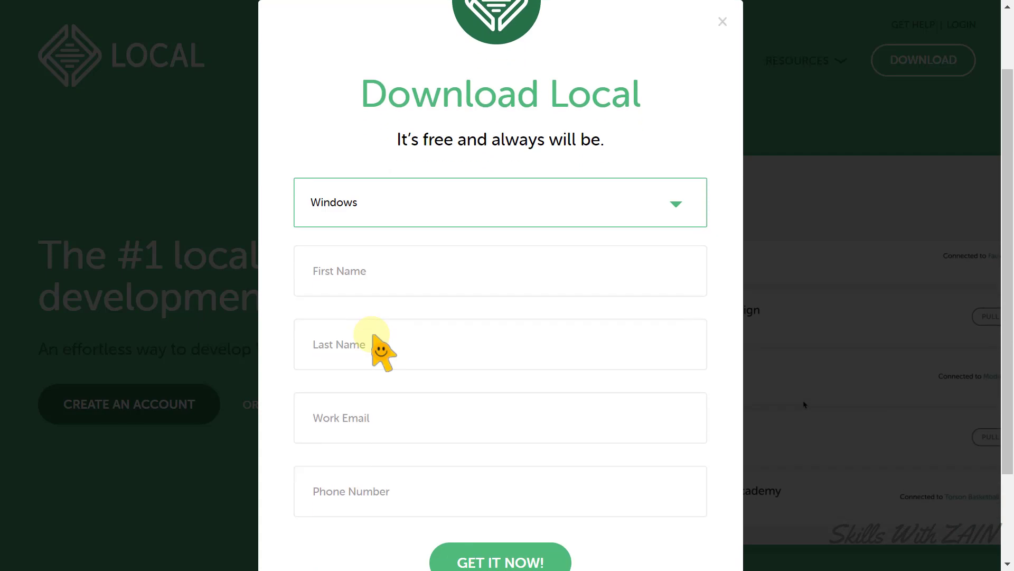
click(373, 338)
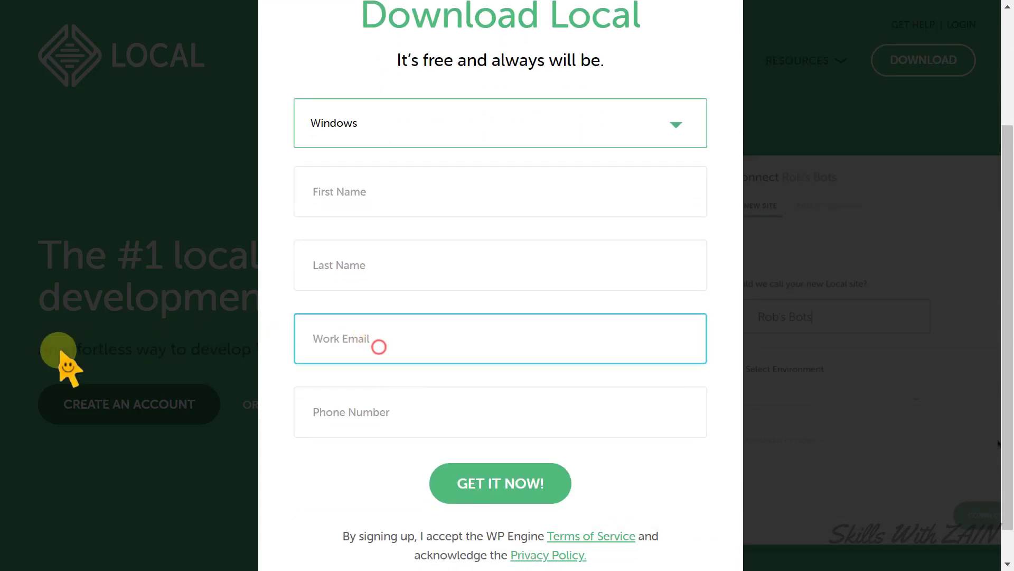
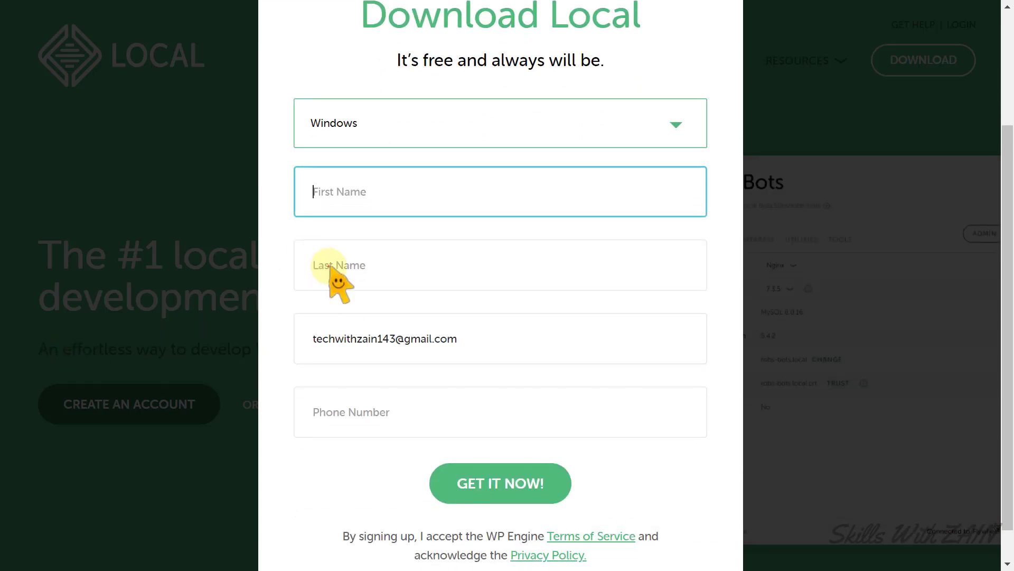
click(329, 265)
click(349, 395)
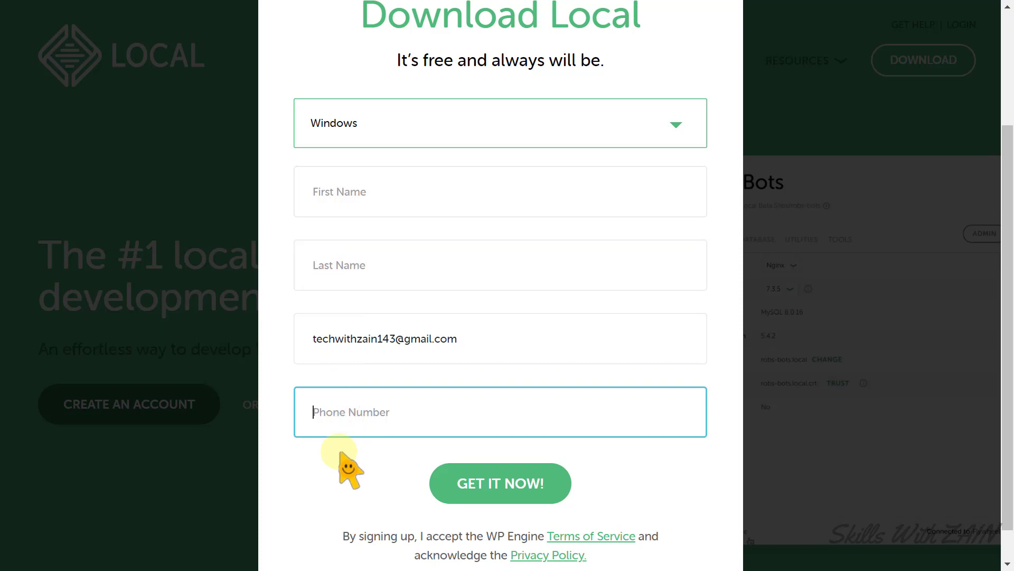
click(499, 494)
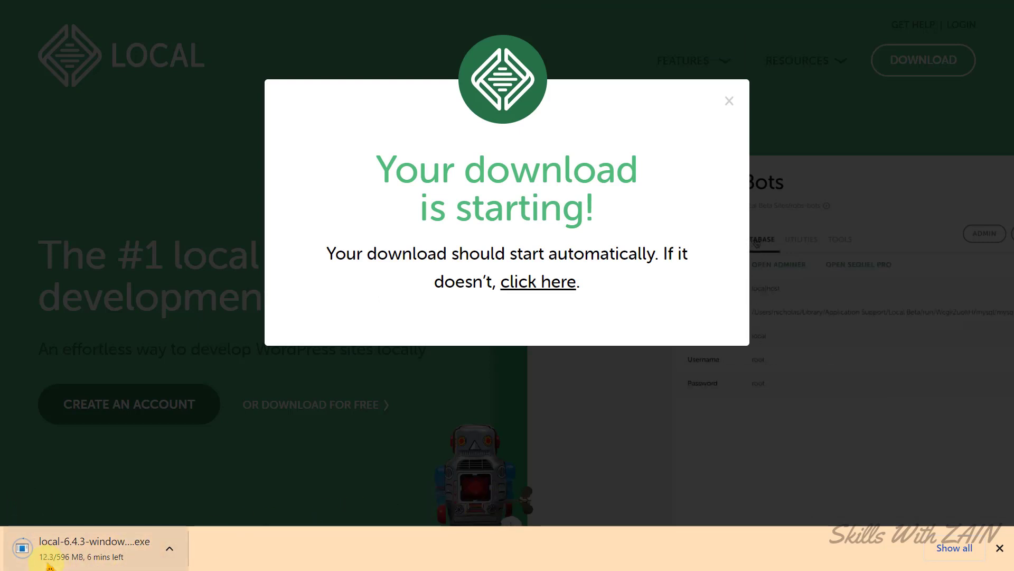
Cancel the started installer download and close the downloads bar.
click(169, 547)
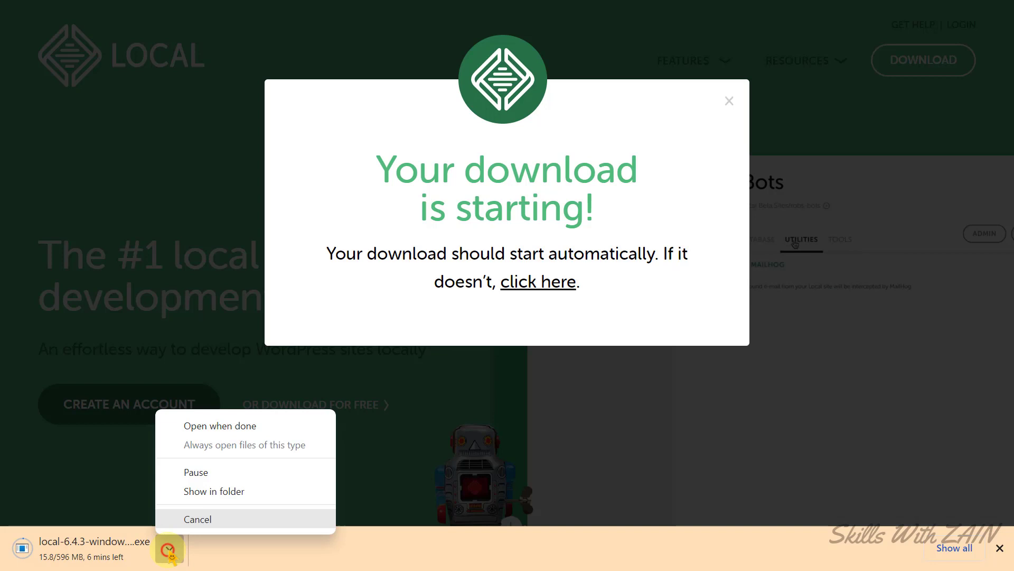
click(200, 520)
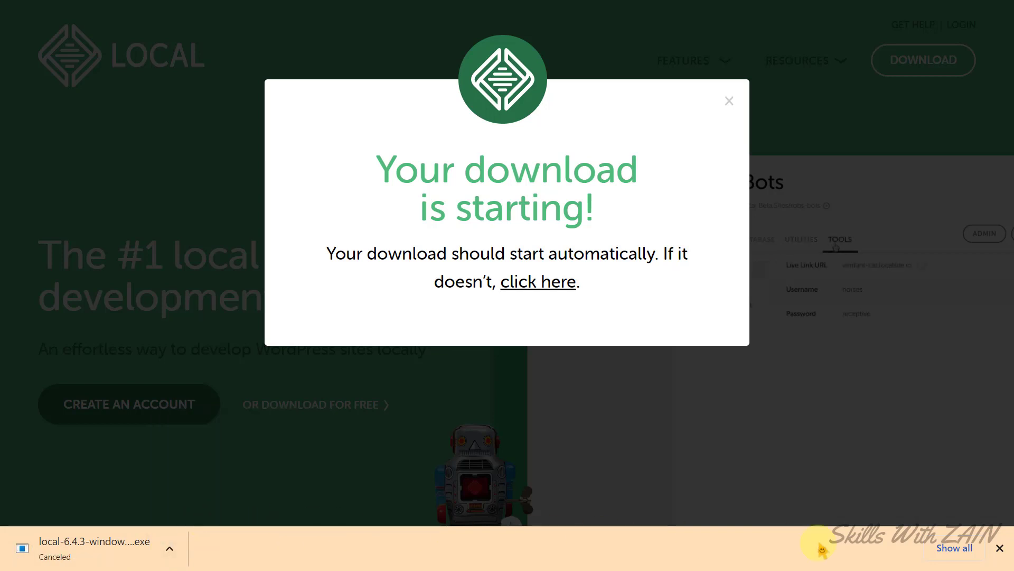
click(1000, 548)
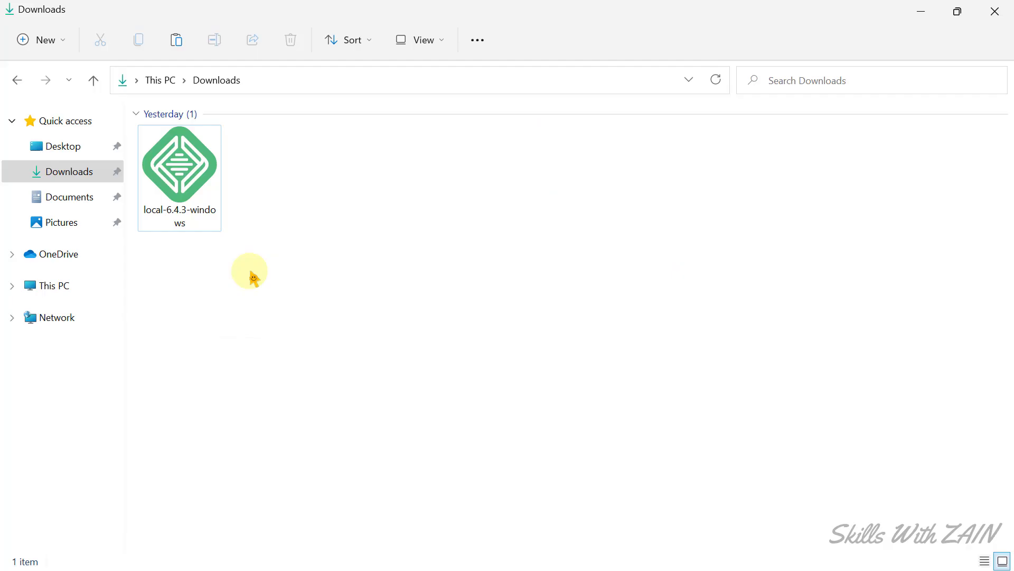
Launch the local-6.4.3-windows installer from the Downloads folder.
click(174, 226)
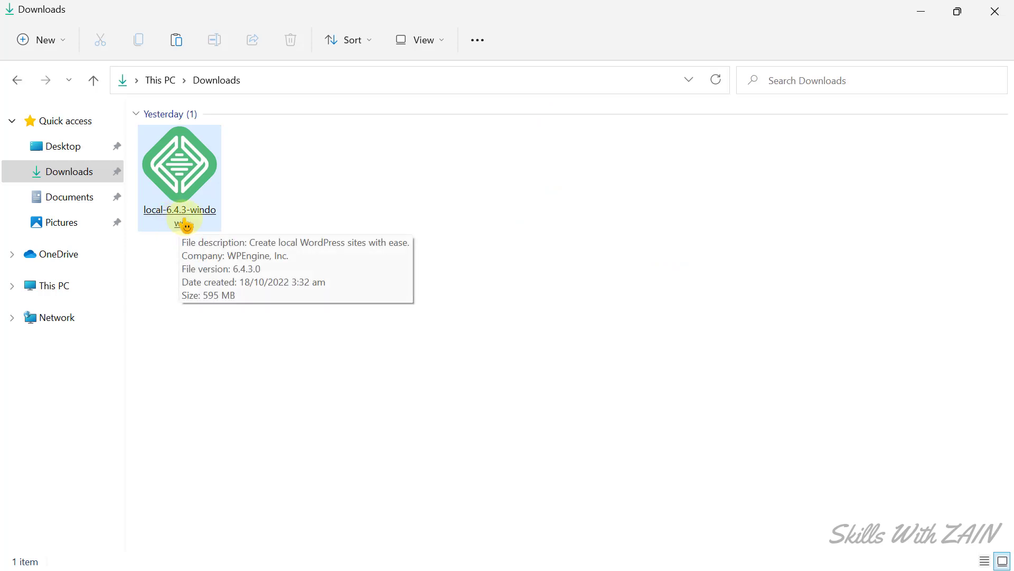
click(185, 225)
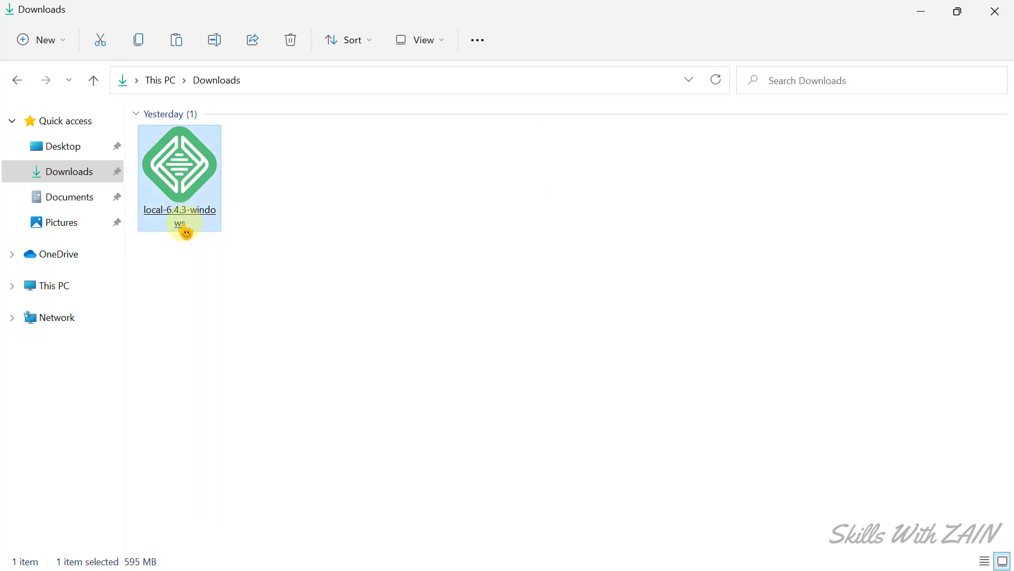
double_click(179, 200)
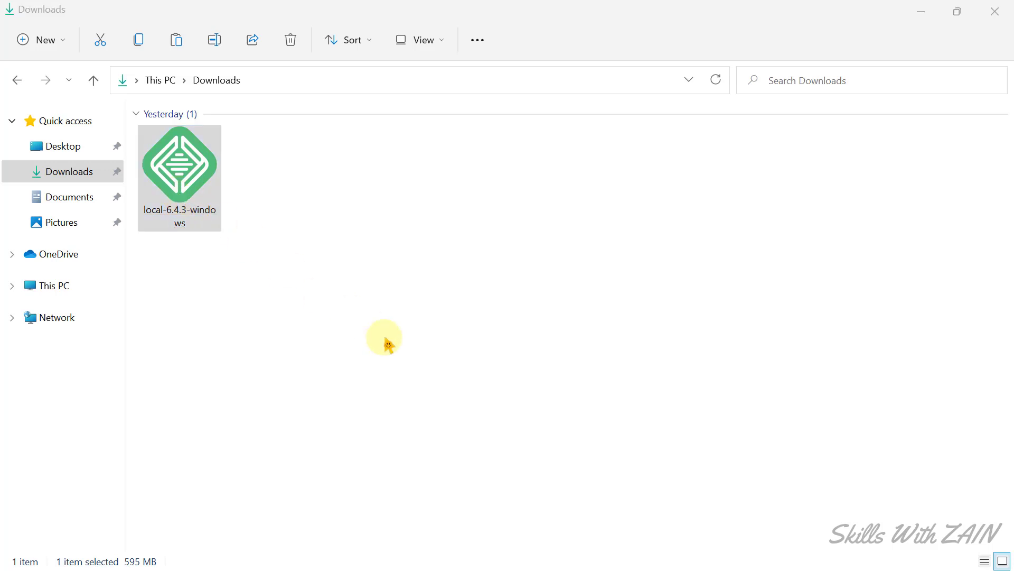
Install Local into the default folder and launch it when setup finishes.
click(584, 419)
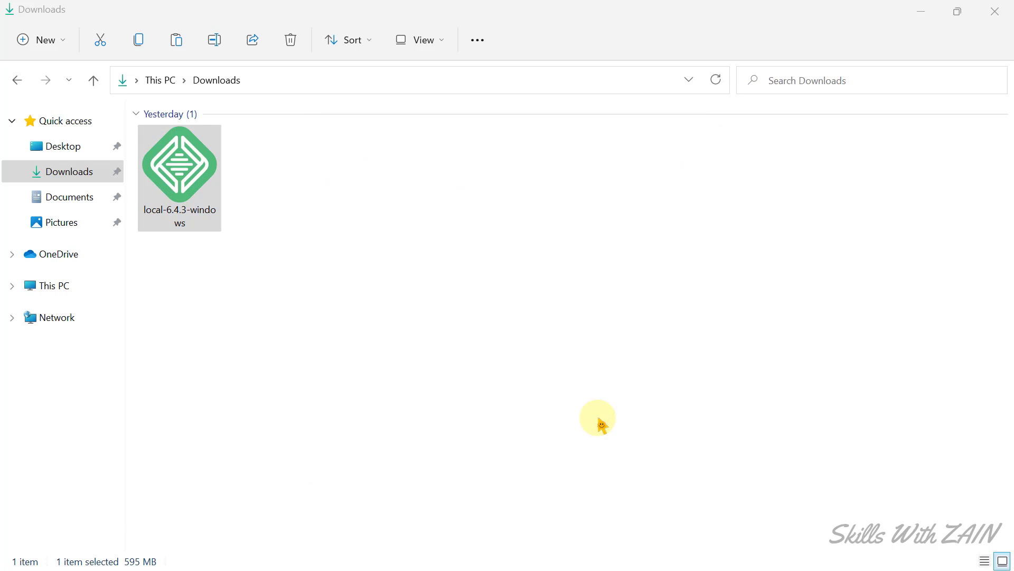
drag(460, 327, 317, 332)
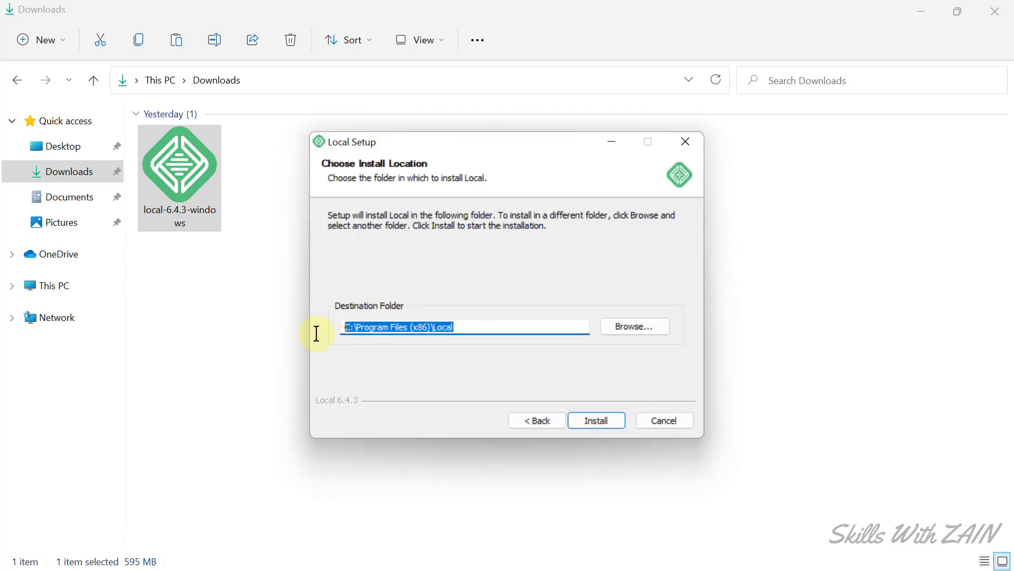
click(397, 361)
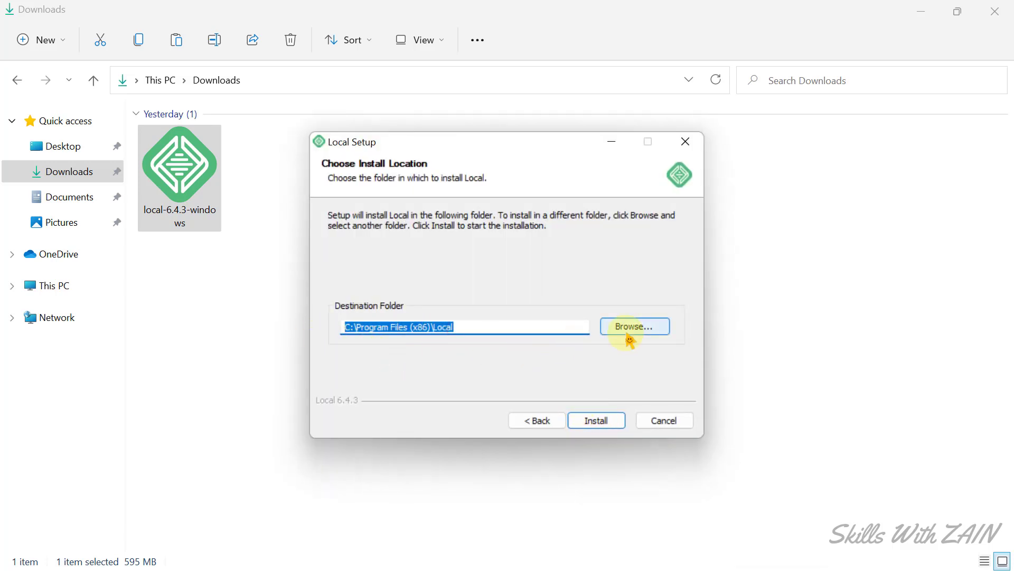
click(596, 423)
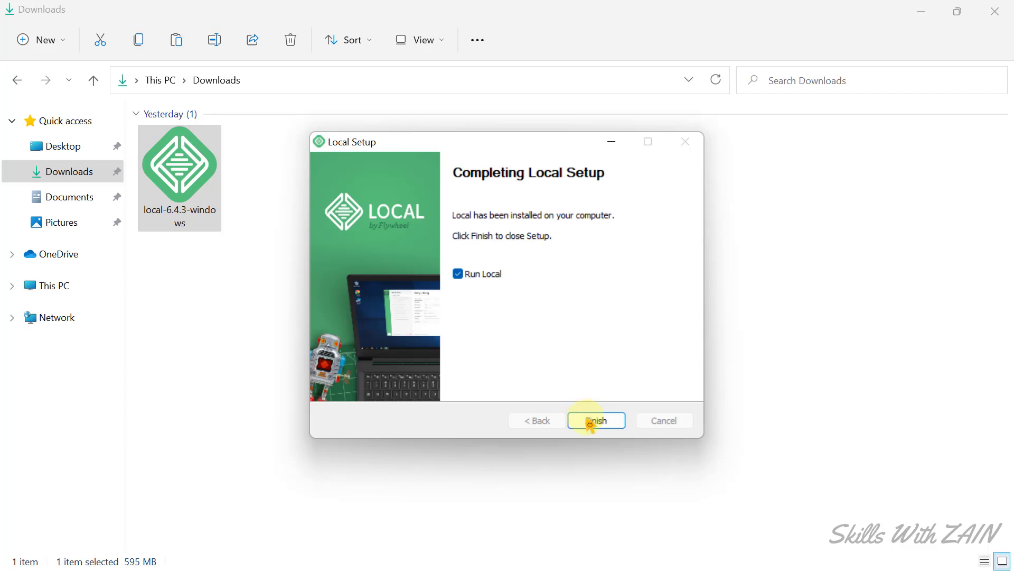
click(597, 426)
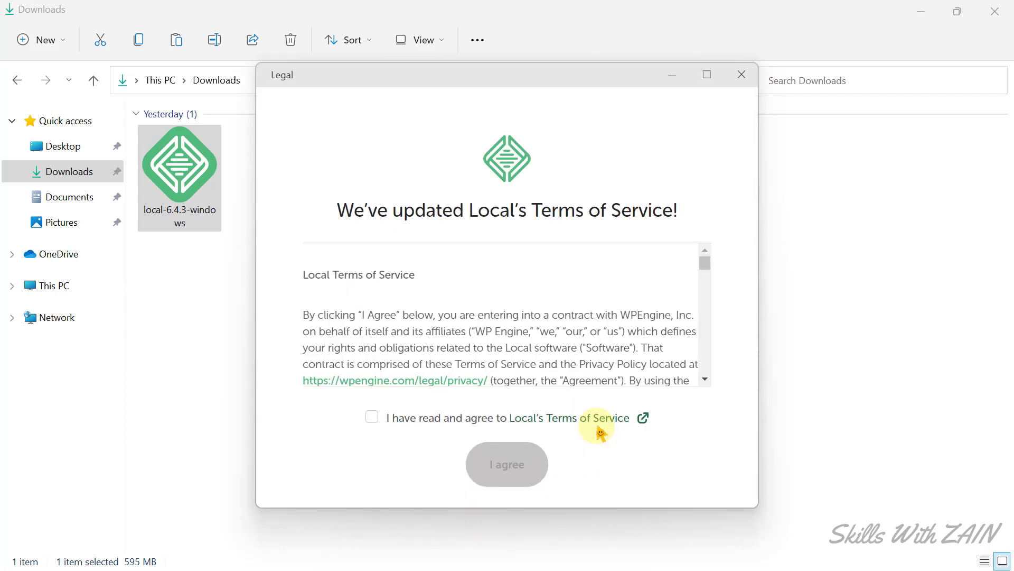
Accept the Terms of Service, decline error and usage reporting, and maximize the Local window.
click(372, 417)
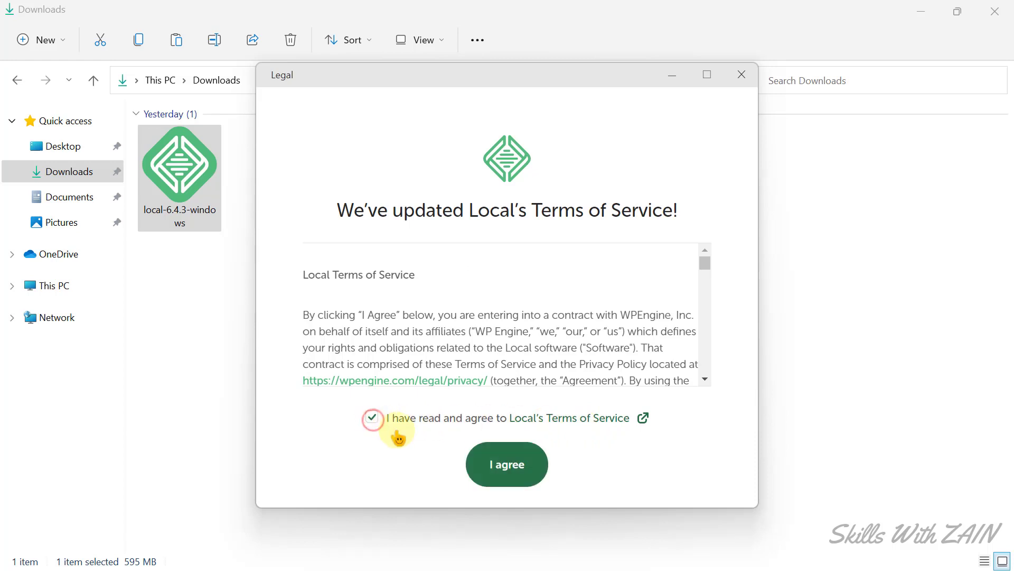
click(507, 470)
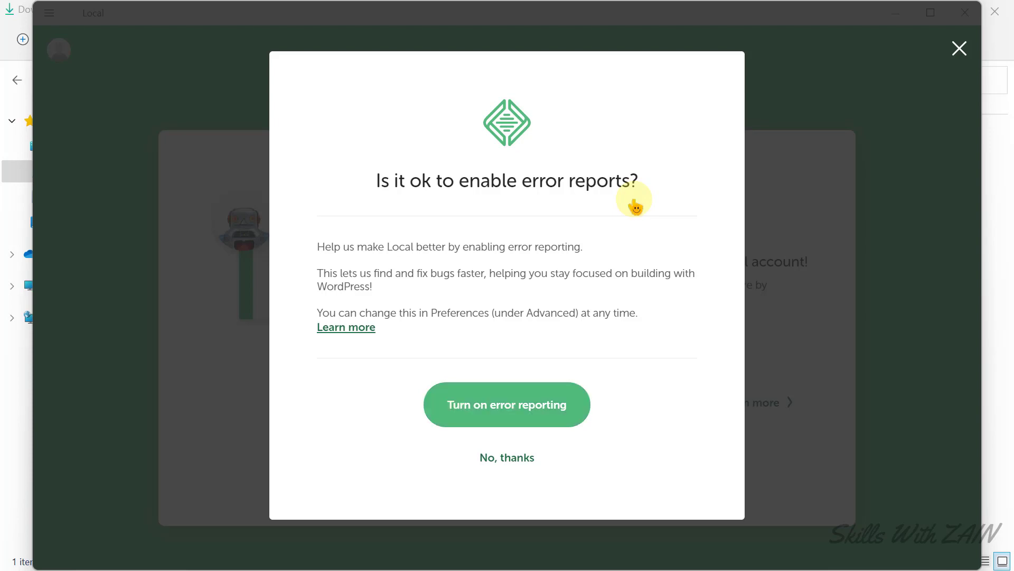
click(506, 461)
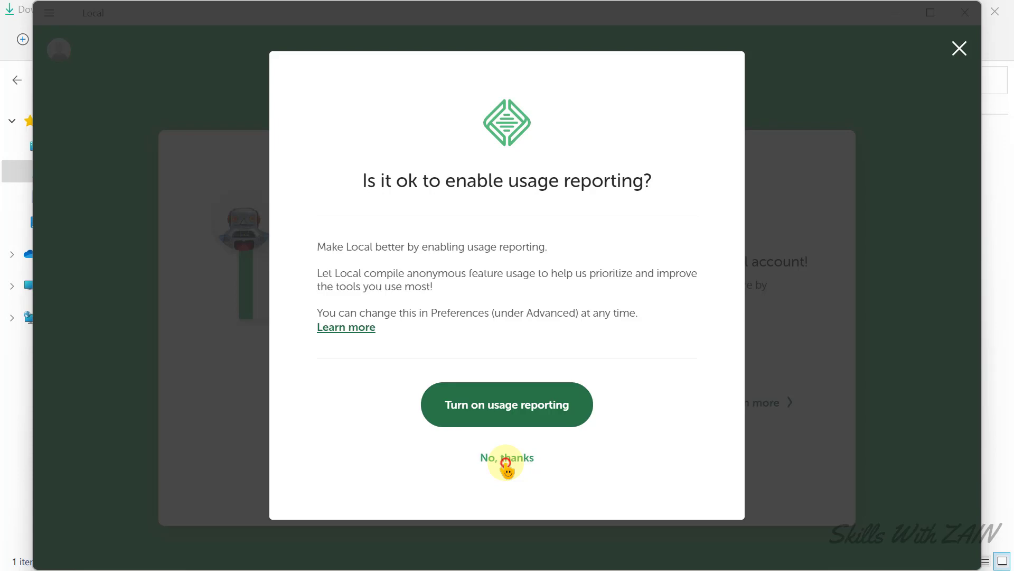
click(507, 457)
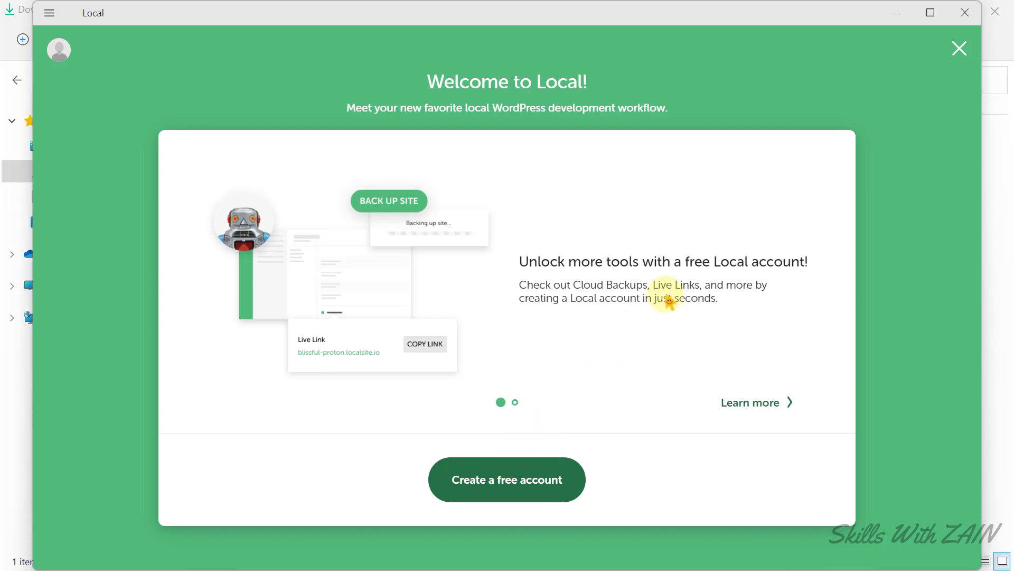
click(931, 13)
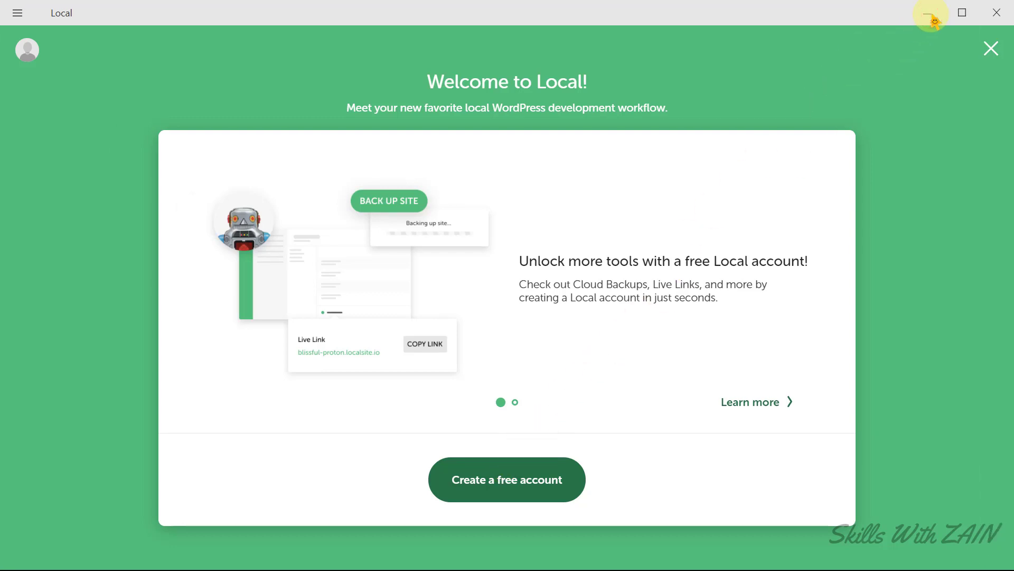
click(506, 495)
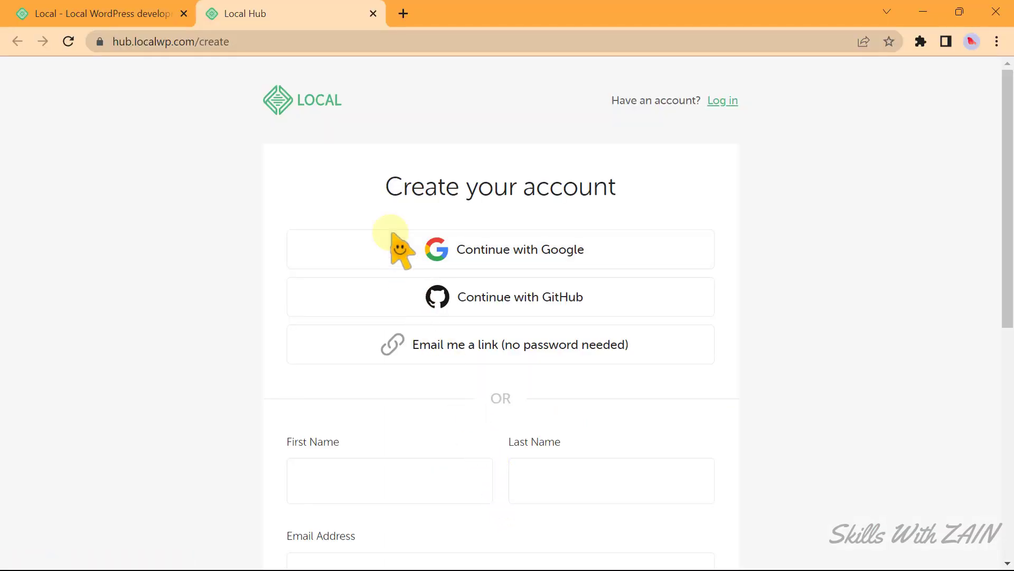
drag(371, 188, 659, 187)
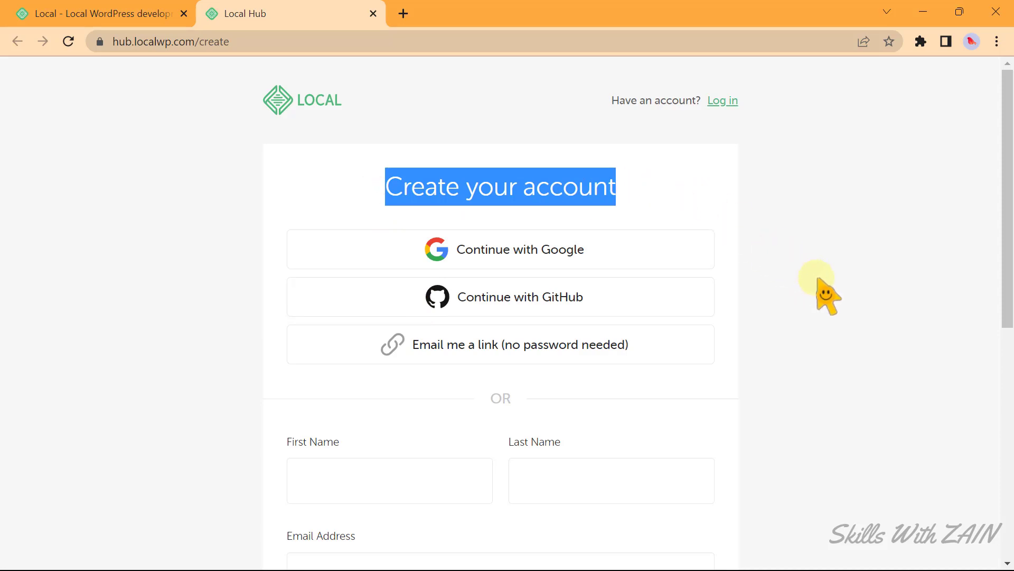
key(alt+Tab)
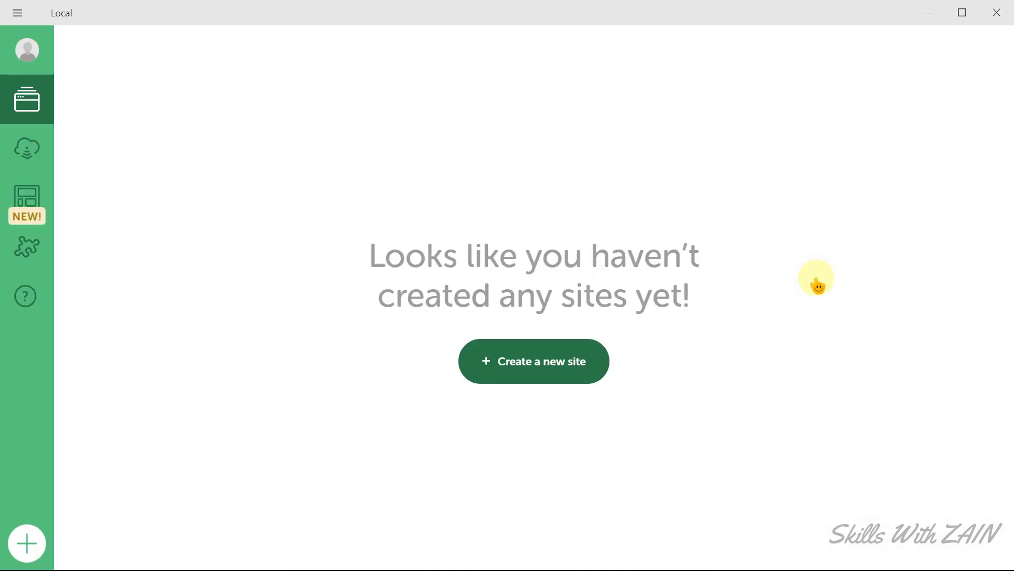
Start a plain new site and name it 'Tech With ZAIN'.
click(536, 376)
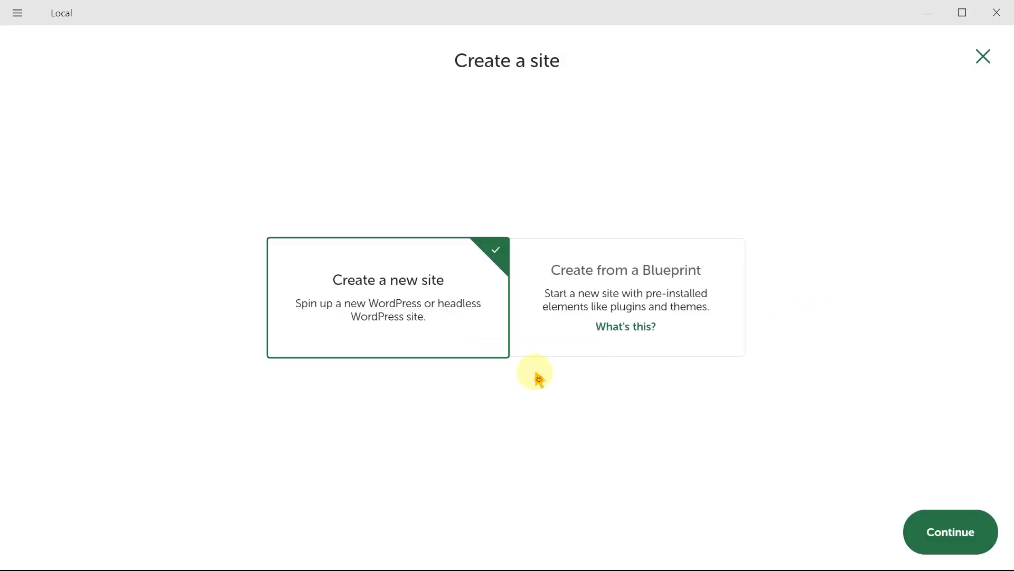
click(381, 329)
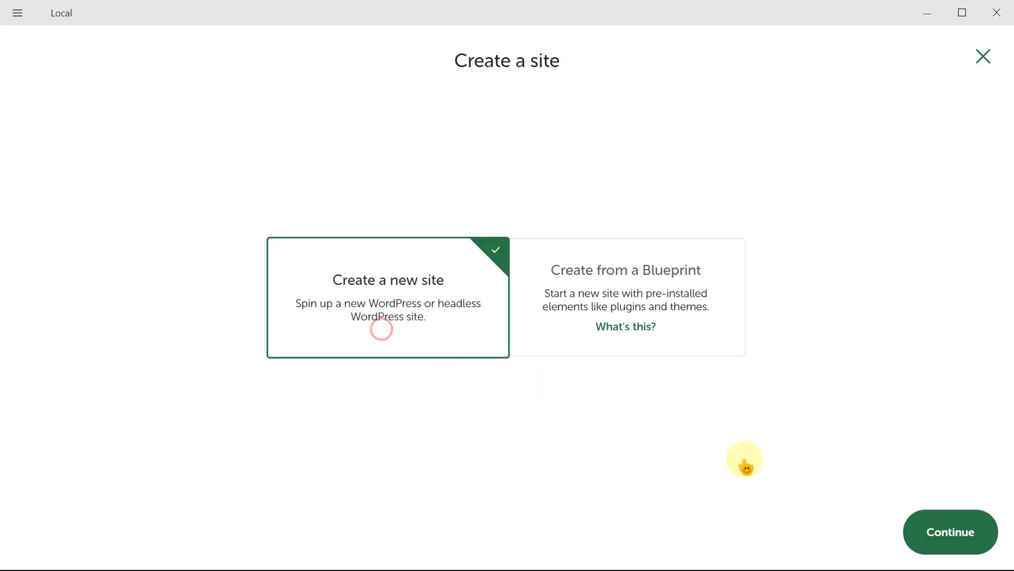
click(962, 538)
text(Te)
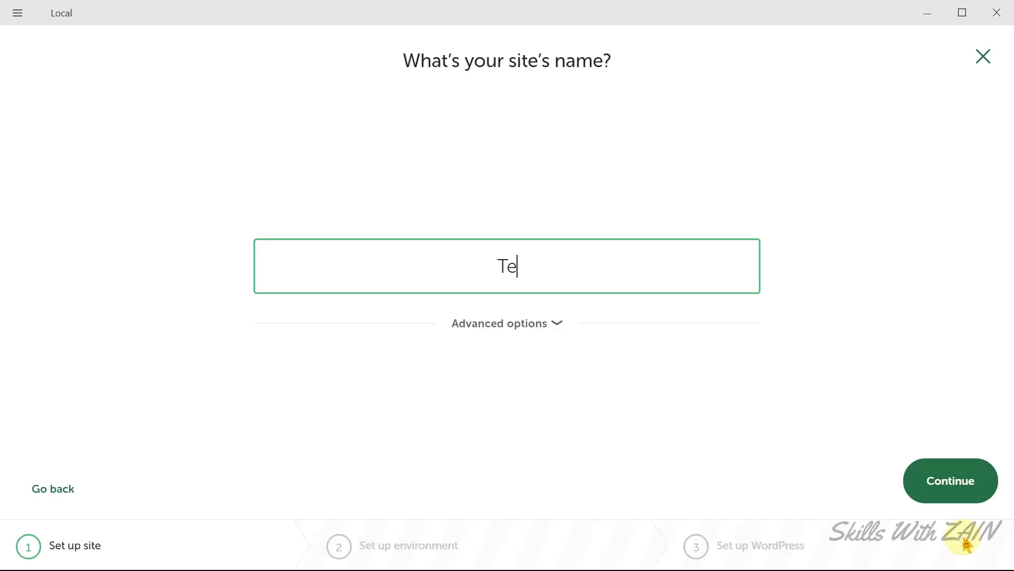
text(ch With )
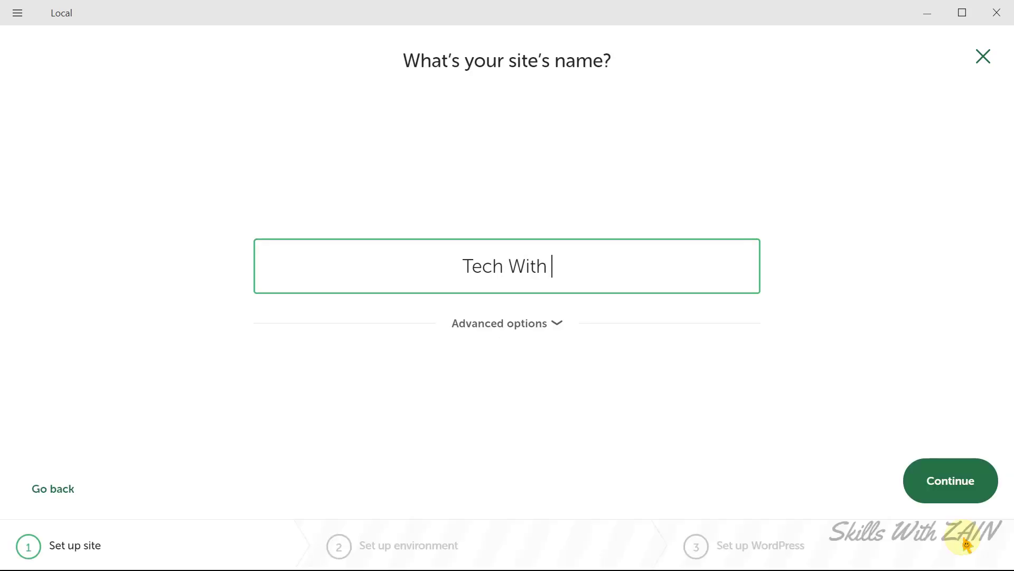
text(ZAIN)
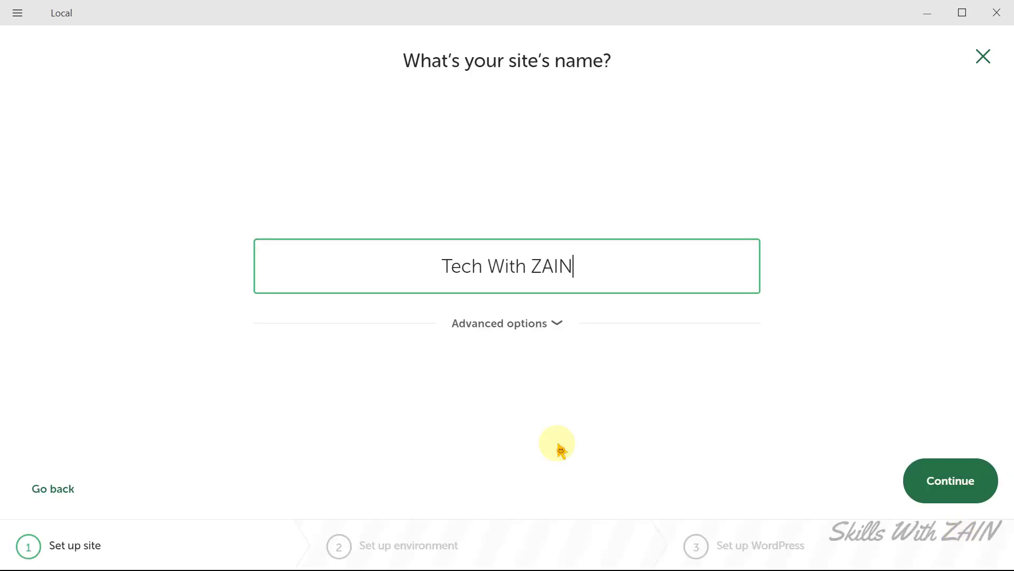
click(557, 443)
drag(593, 267, 418, 281)
click(506, 364)
Keep the suggested domain tech-with-zain.local under Advanced options and continue.
click(507, 324)
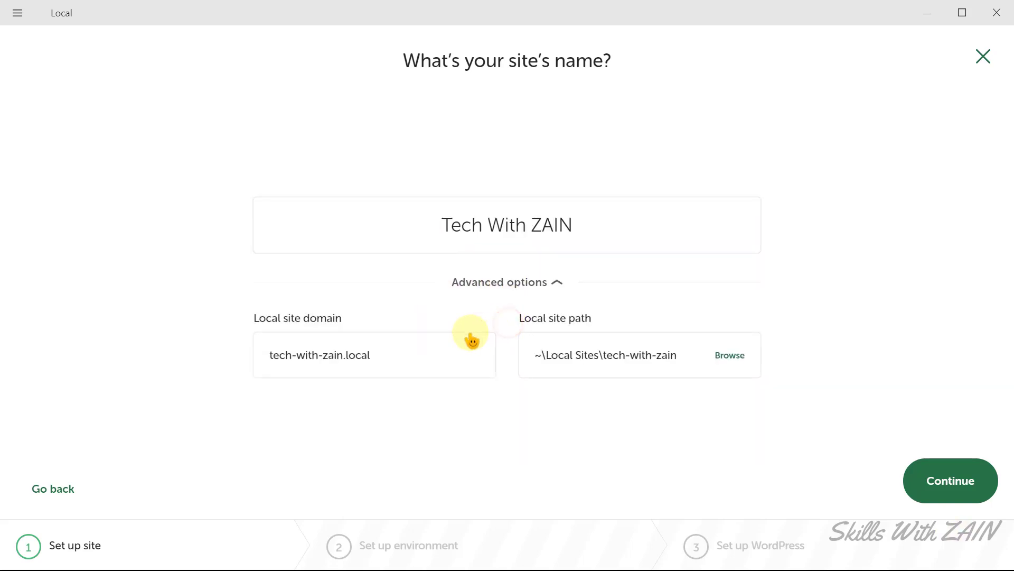
drag(408, 348, 249, 358)
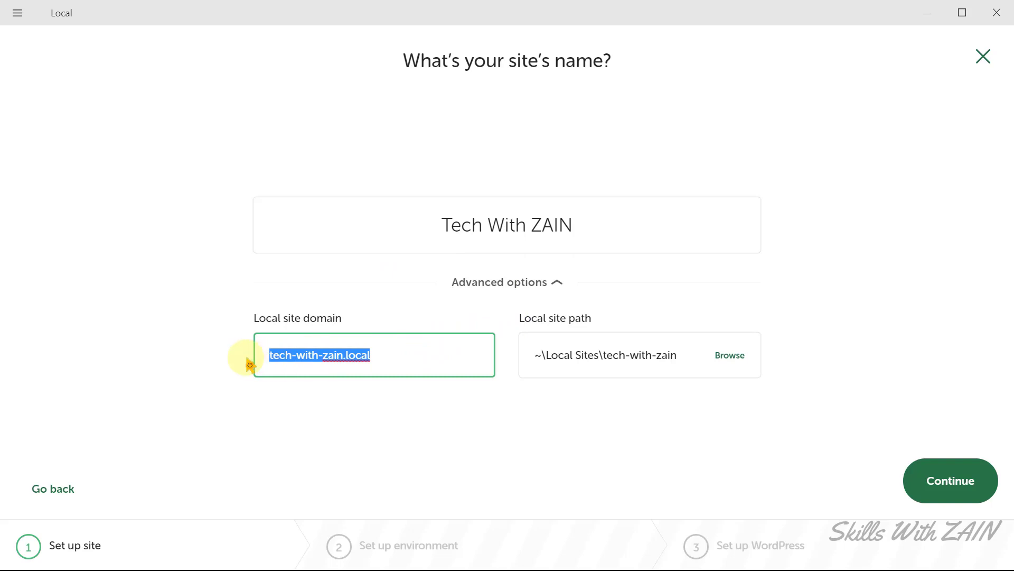
click(385, 358)
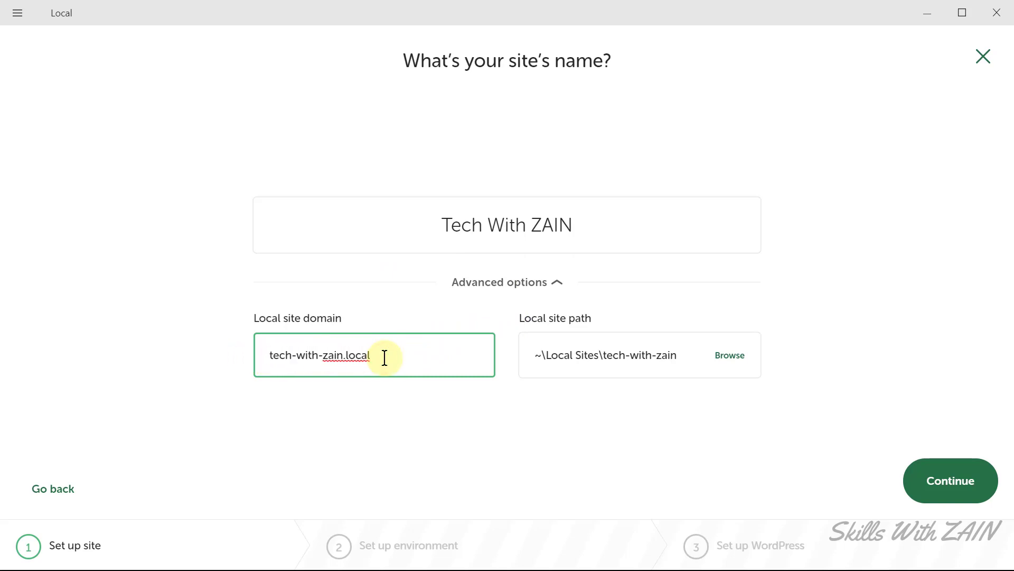
click(385, 357)
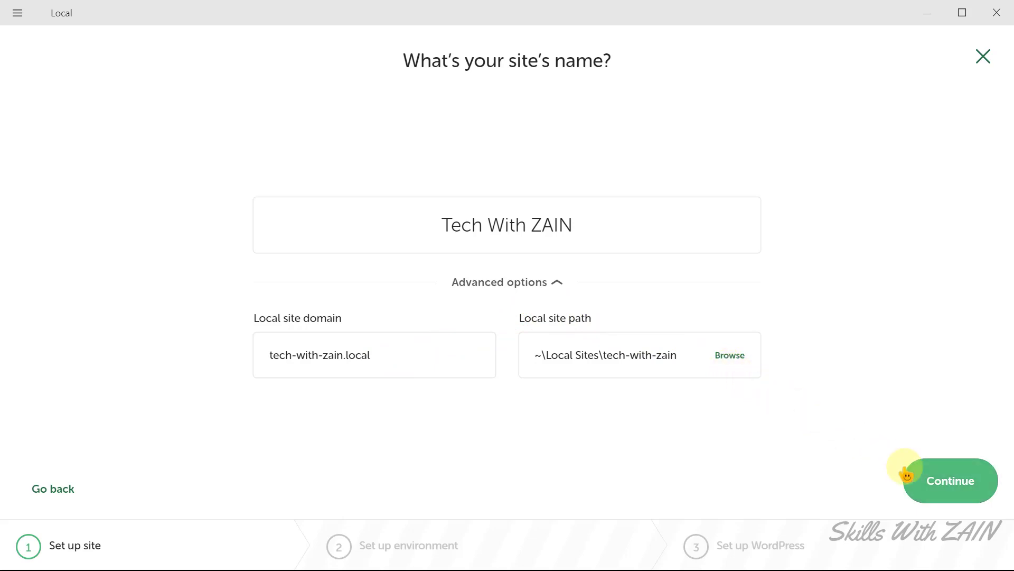
click(956, 498)
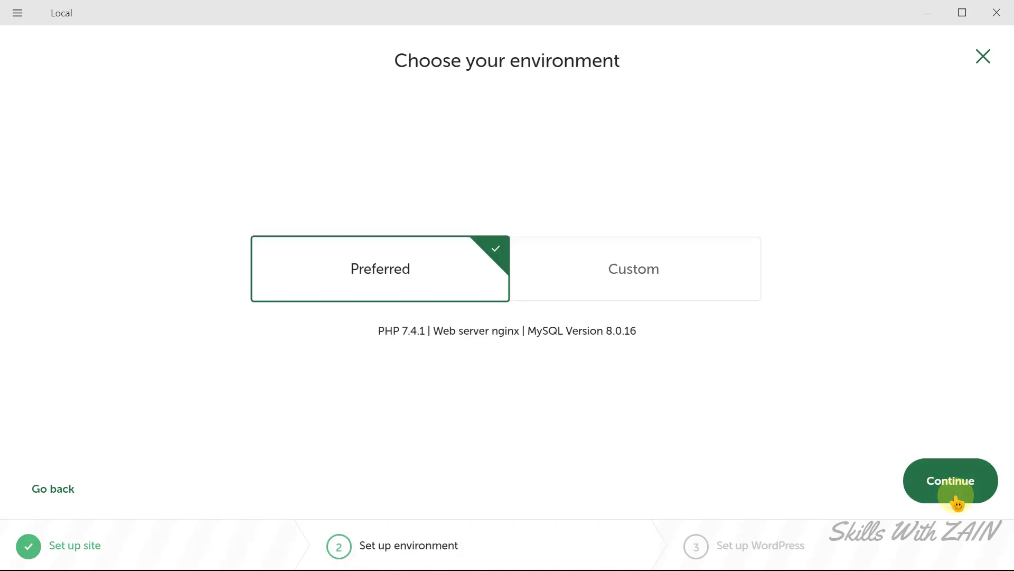
Browse the Custom PHP and web server options, then keep the Preferred environment and continue.
click(387, 283)
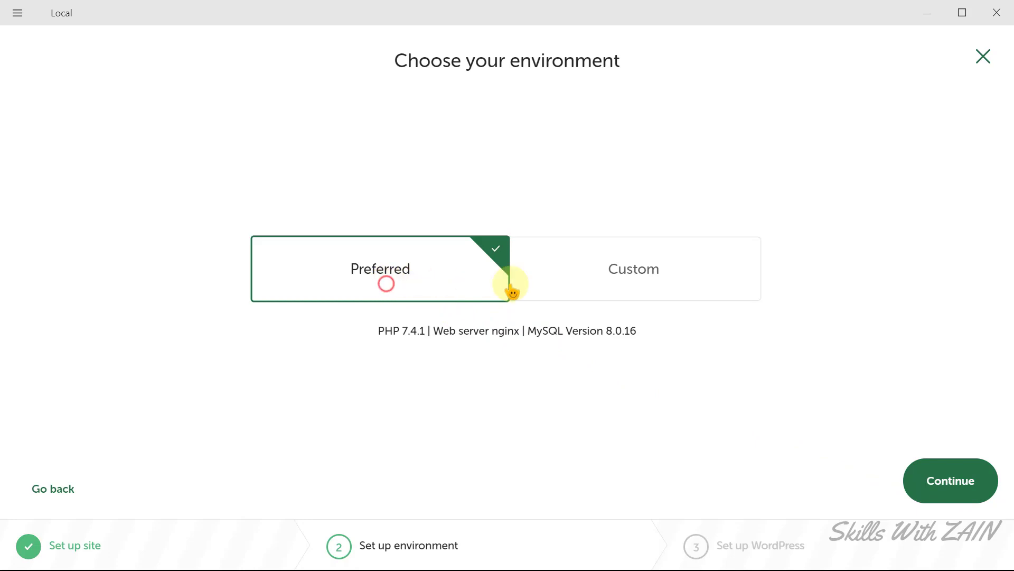
click(595, 283)
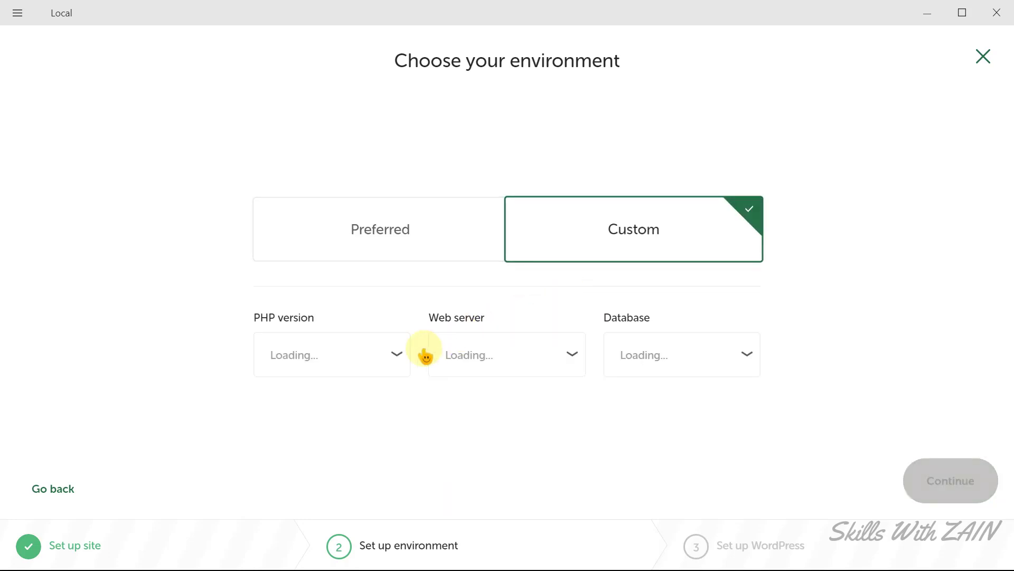
click(398, 360)
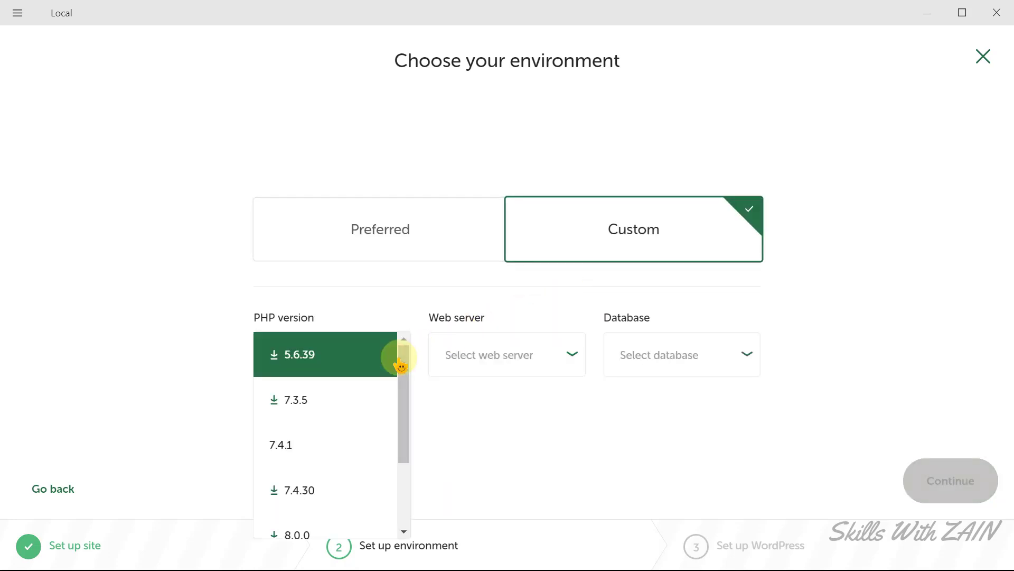
click(164, 430)
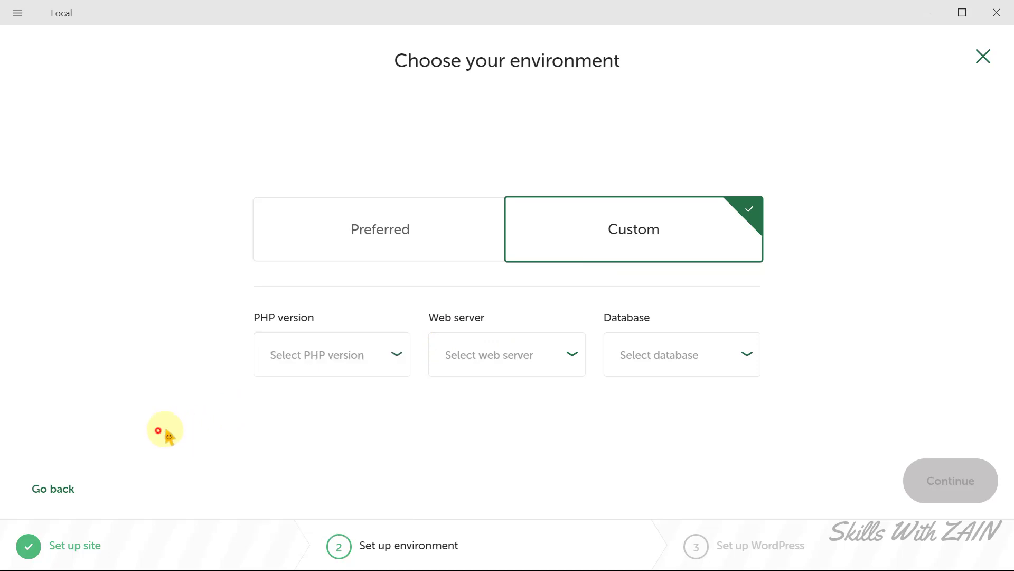
click(566, 358)
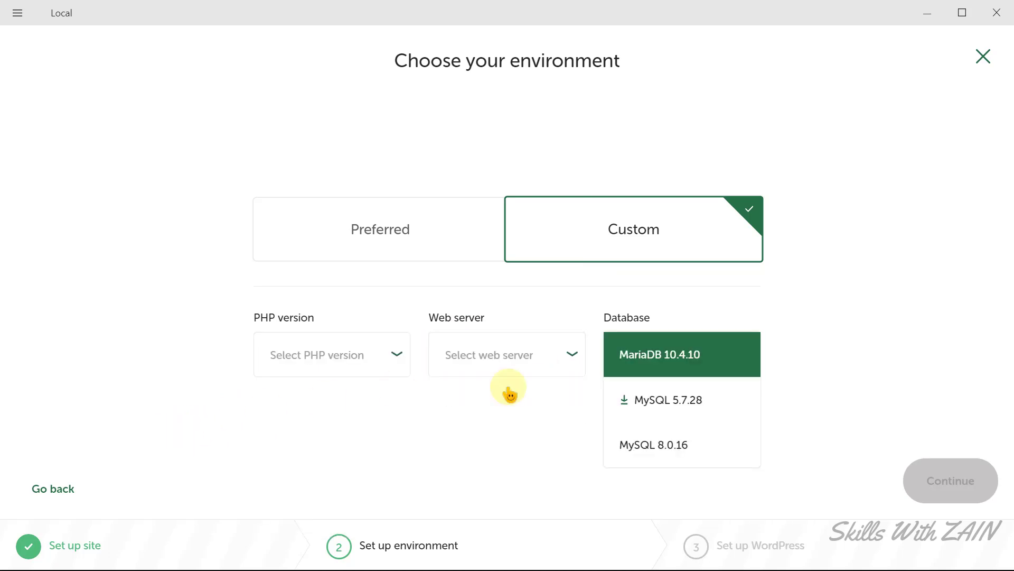
click(569, 356)
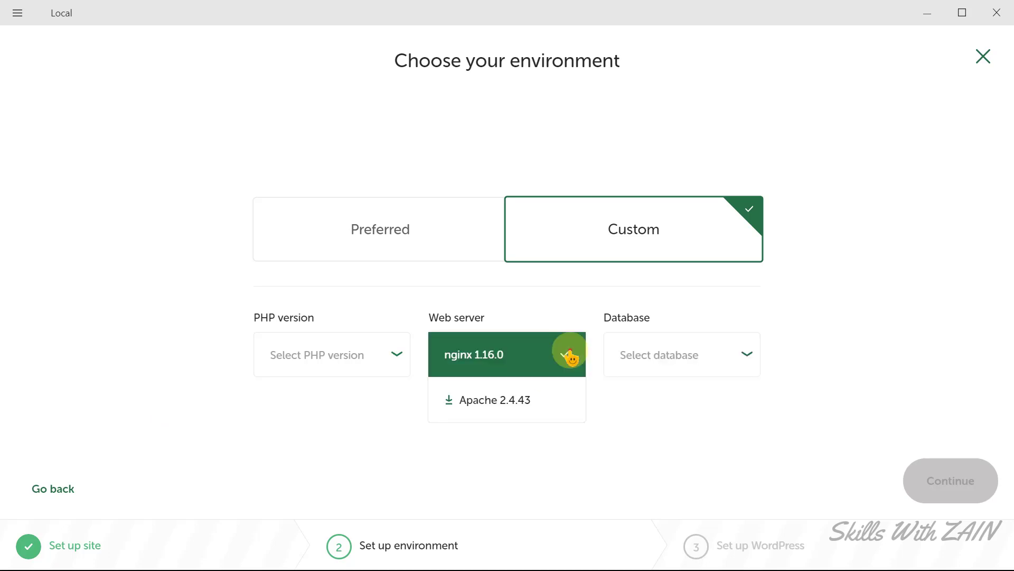
click(569, 356)
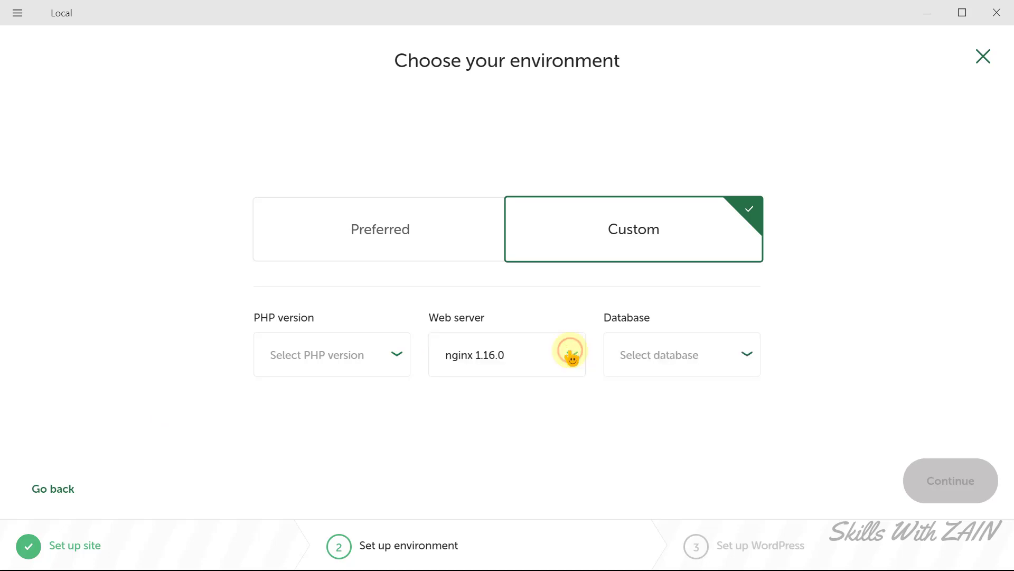
click(384, 253)
click(954, 494)
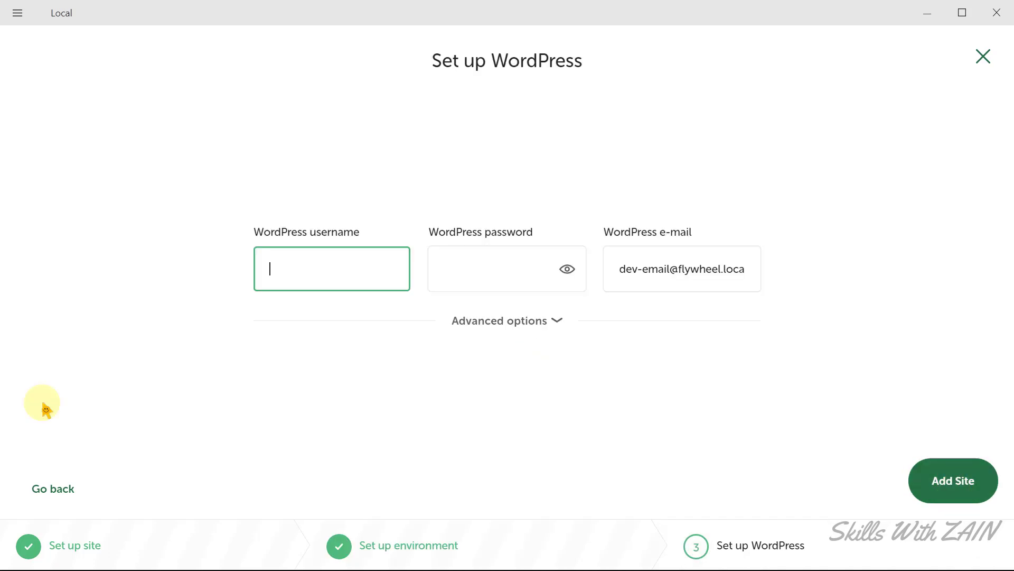
Enter the WordPress admin username, password and e-mail, then add the site.
text(Zain)
key(Tab)
text(123)
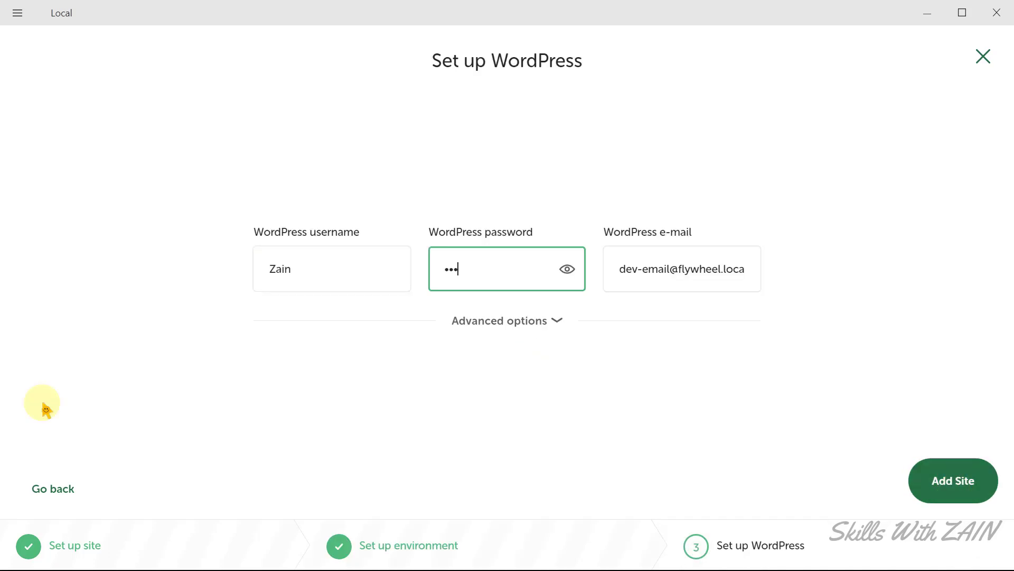
text(45)
key(Tab)
triple_click(702, 289)
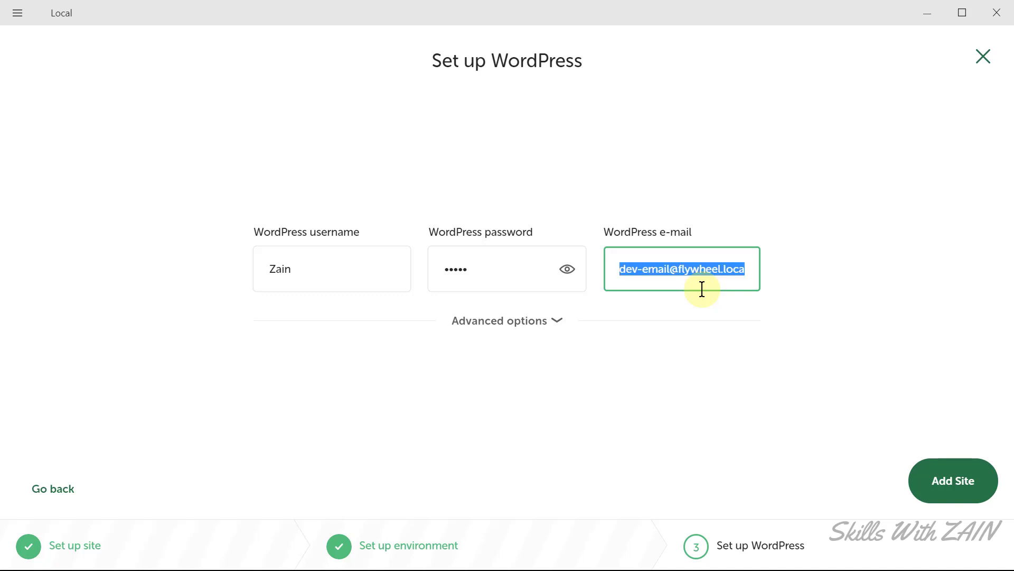
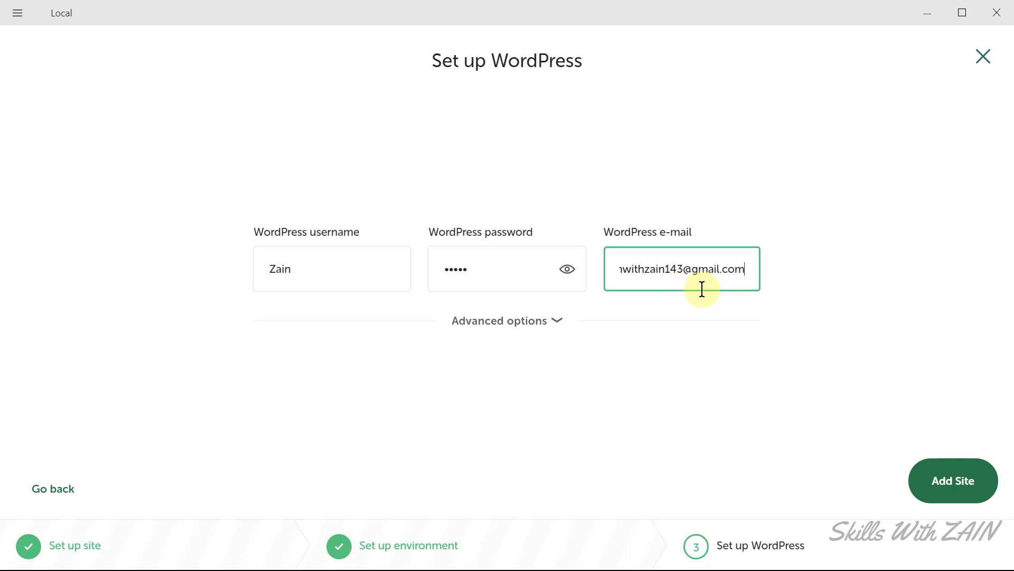
click(705, 296)
click(953, 494)
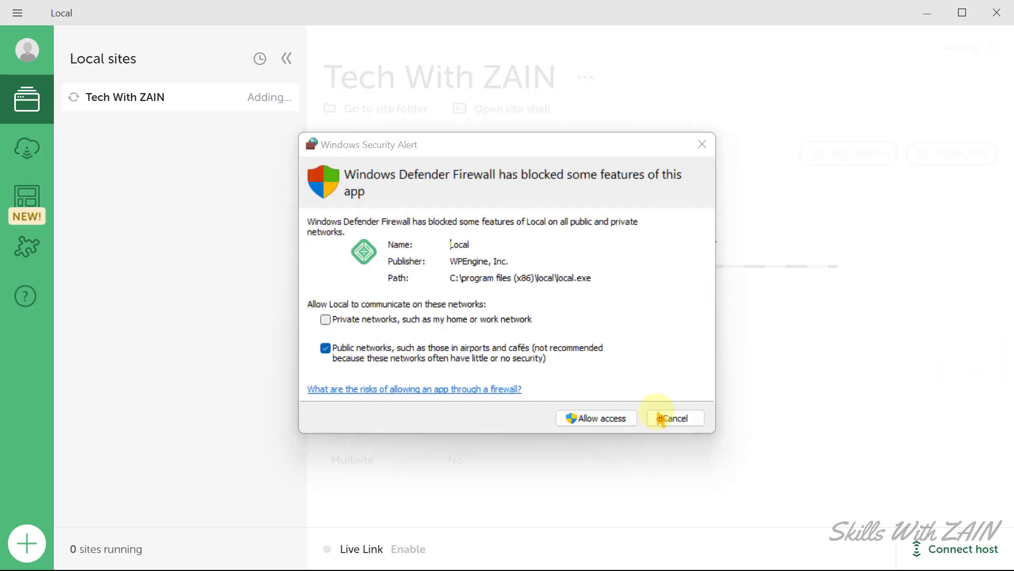
Allow Local and nginx through the firewall, then open the finished site at localhost:10004.
click(601, 420)
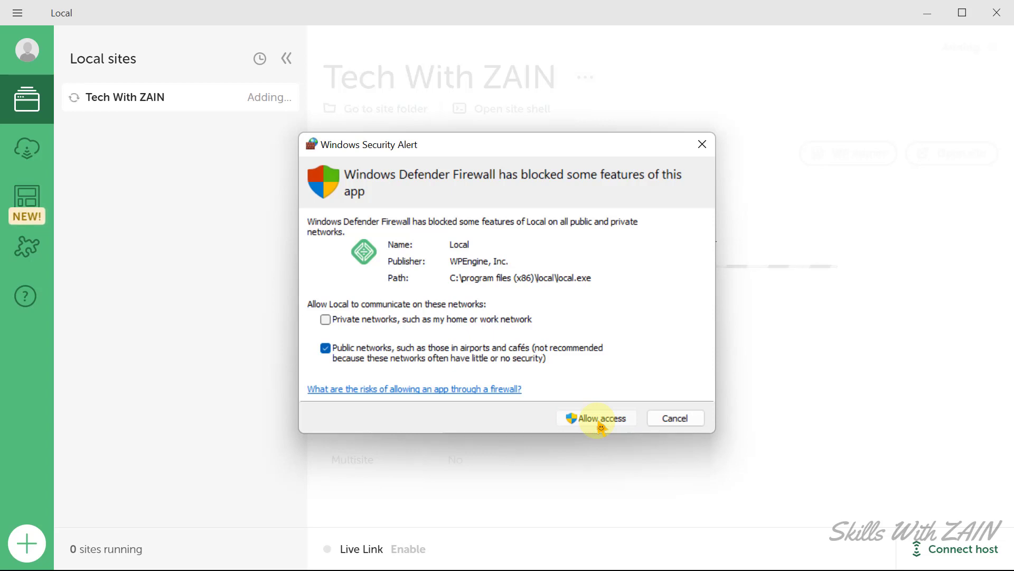
click(600, 420)
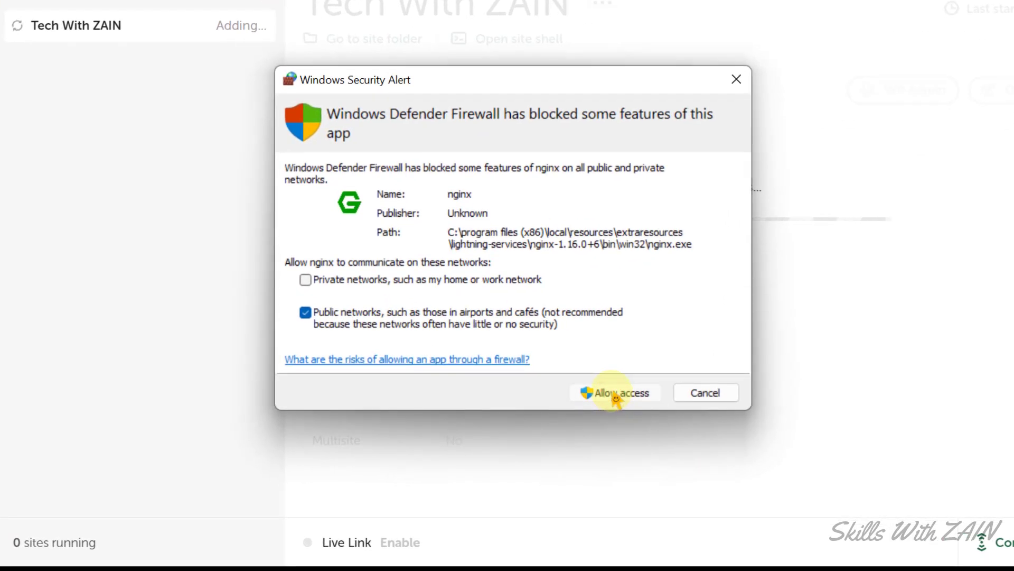
click(616, 400)
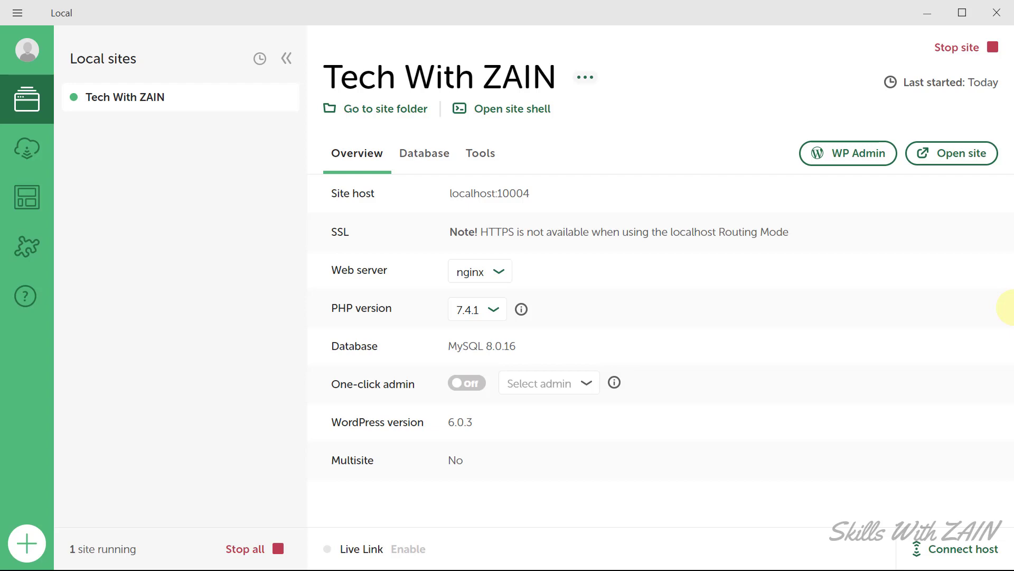
click(952, 159)
scroll(955, 174, down, 8)
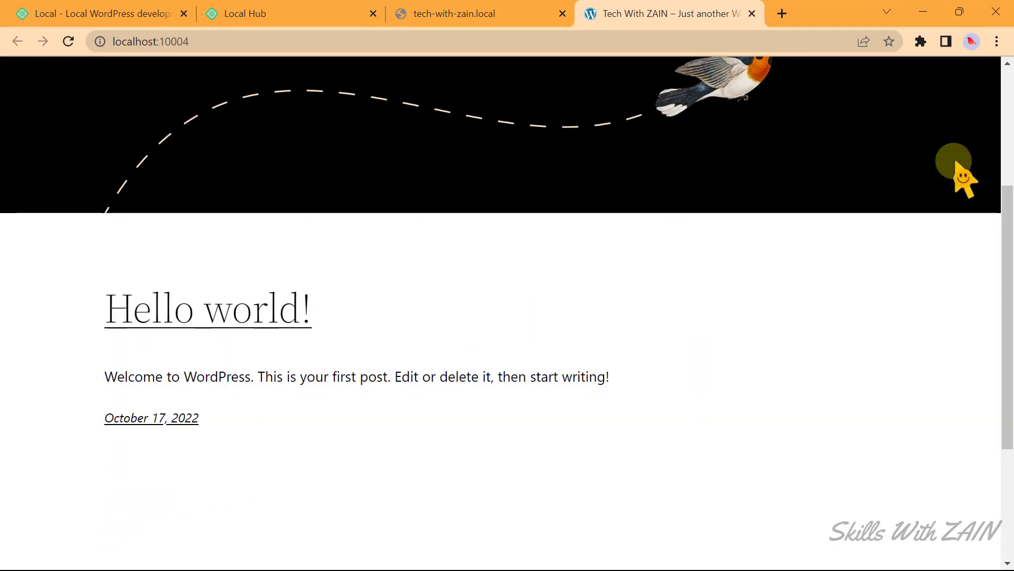
scroll(960, 177, up, 8)
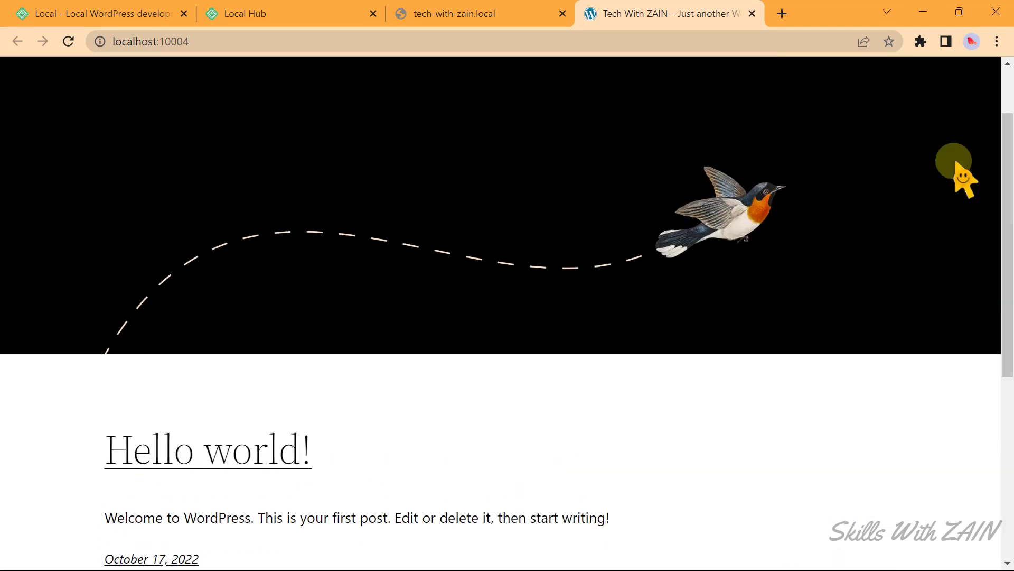
key(alt+Tab)
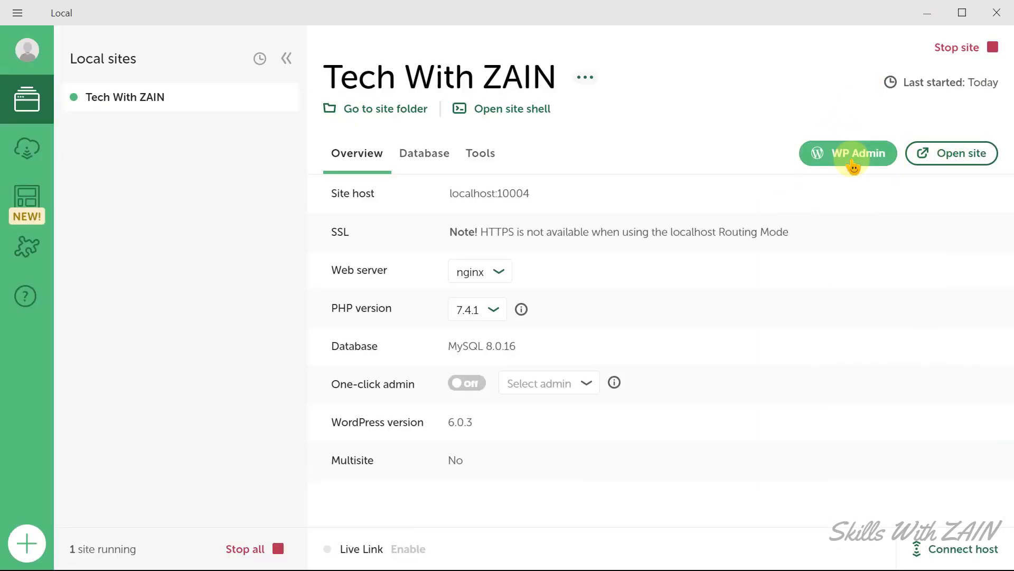
Open WP Admin from Local and log in with the admin username and password.
click(853, 163)
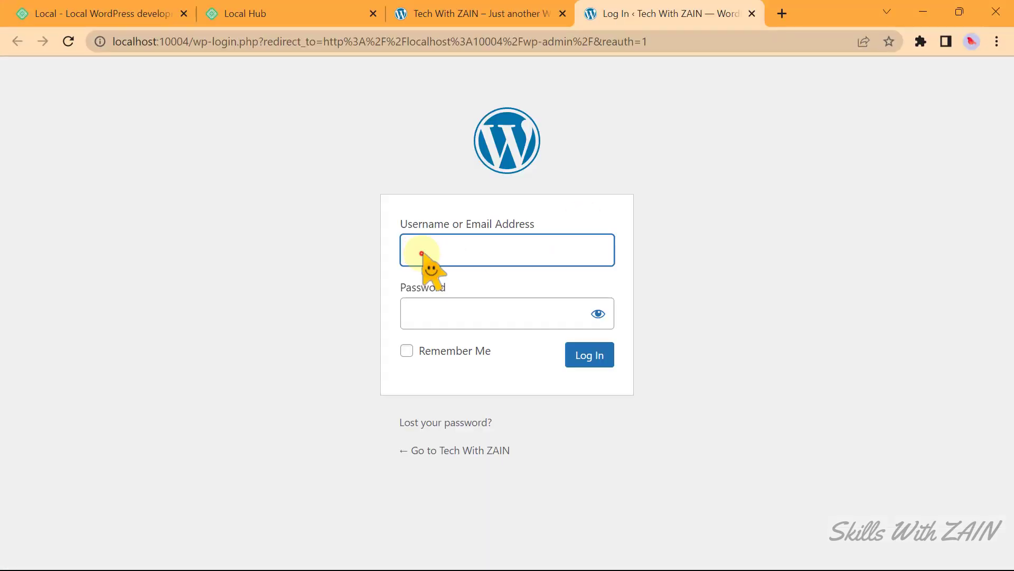
click(422, 254)
text(Zain)
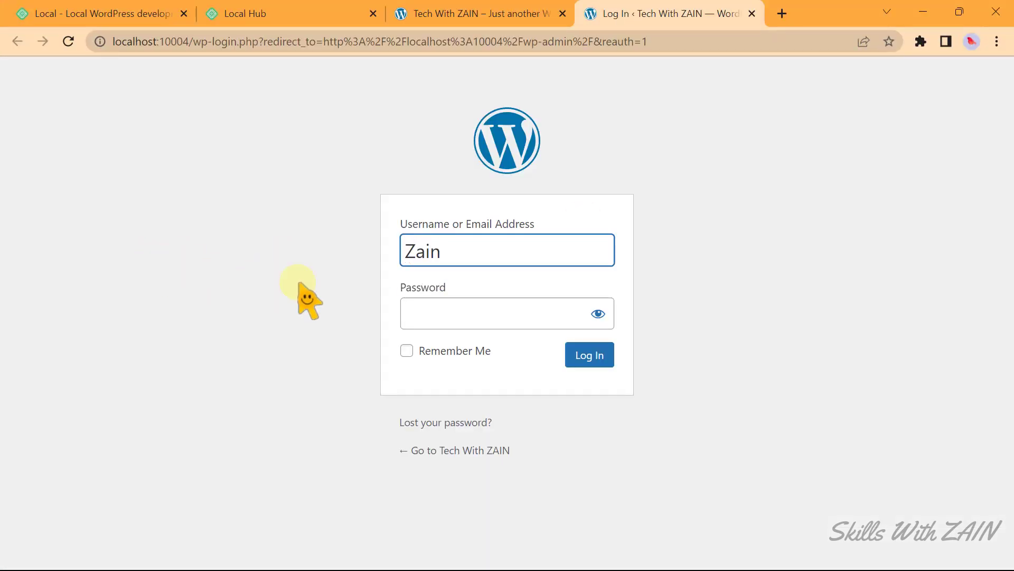
click(452, 310)
text(admin)
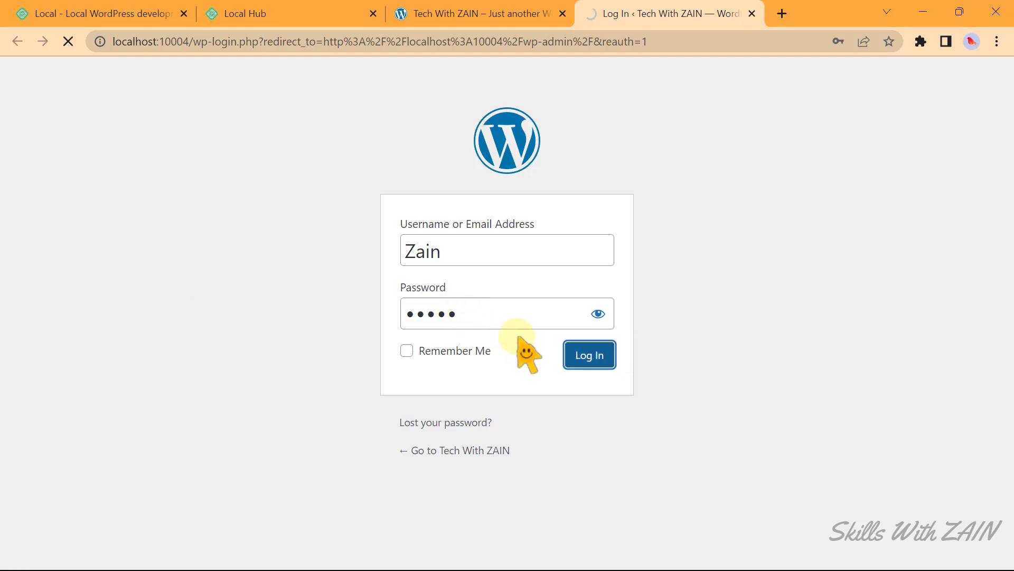
click(581, 357)
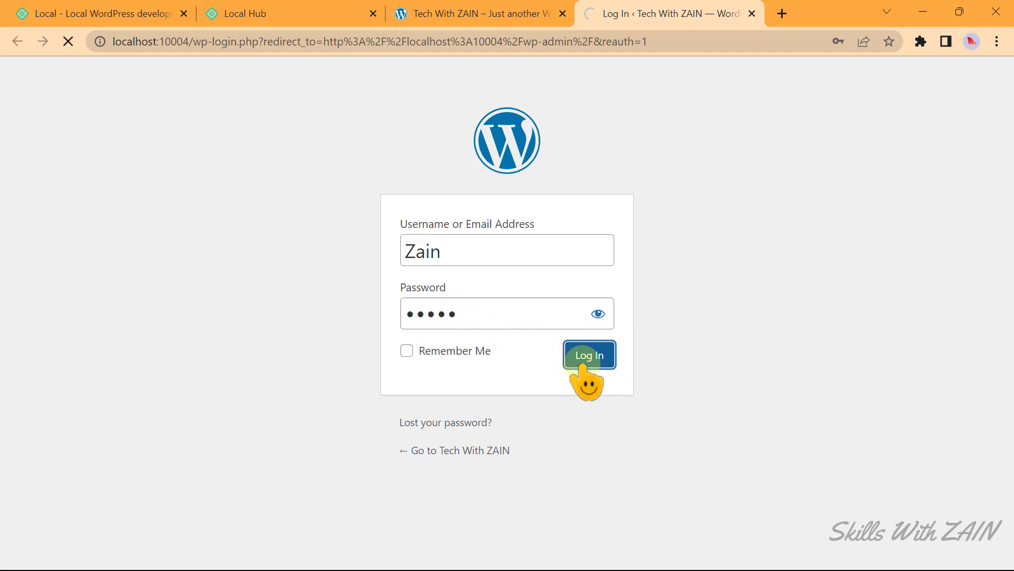
scroll(584, 373, down, 5)
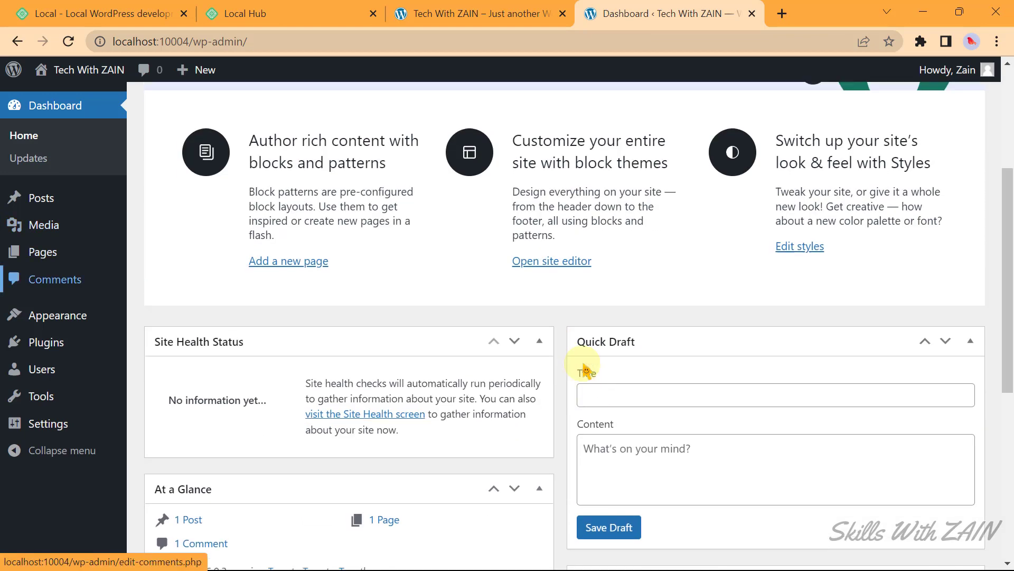
scroll(584, 379, up, 5)
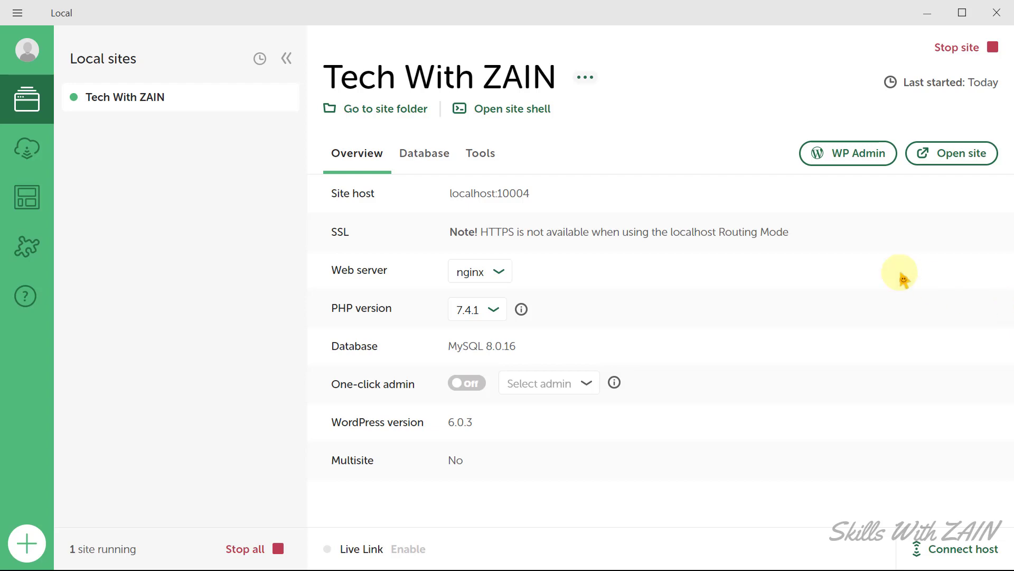
Open the Tech With ZAIN site folder on disk and browse into app\public.
click(377, 109)
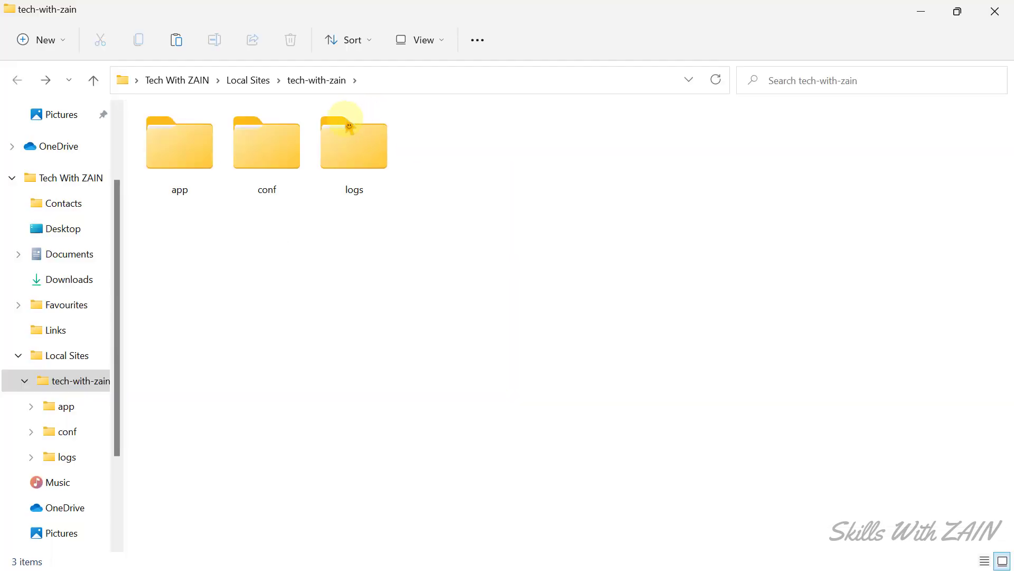
double_click(177, 154)
double_click(172, 156)
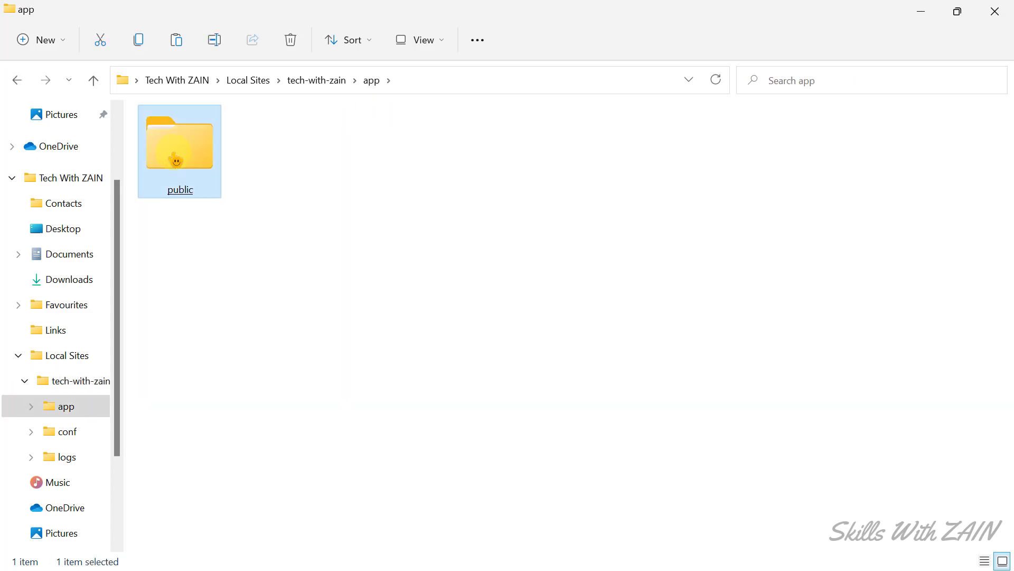
Select and deselect the WordPress files in public, then return to Local.
drag(168, 465, 1007, 151)
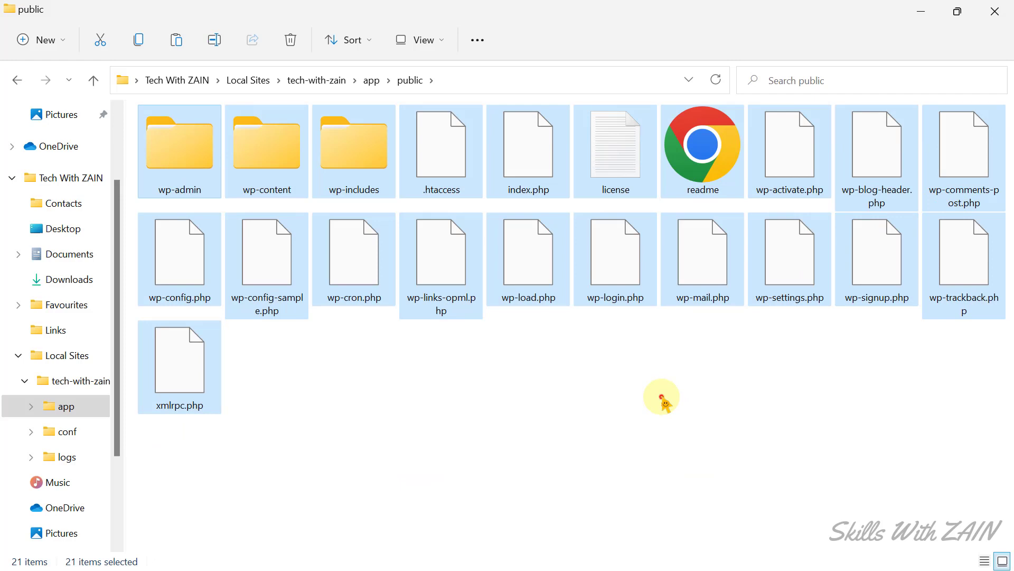
click(663, 400)
drag(144, 453, 946, 195)
click(608, 448)
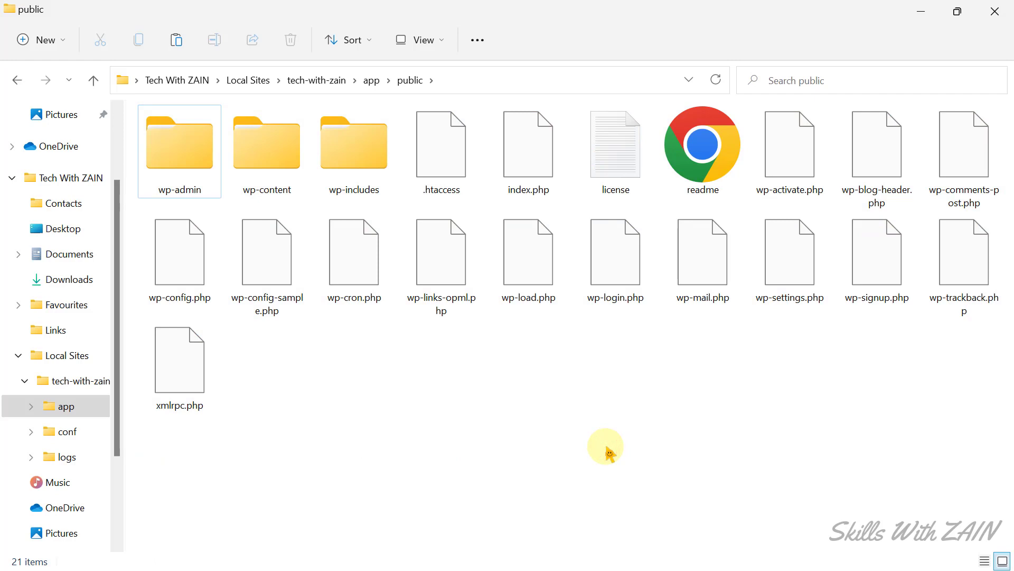
key(alt+Tab)
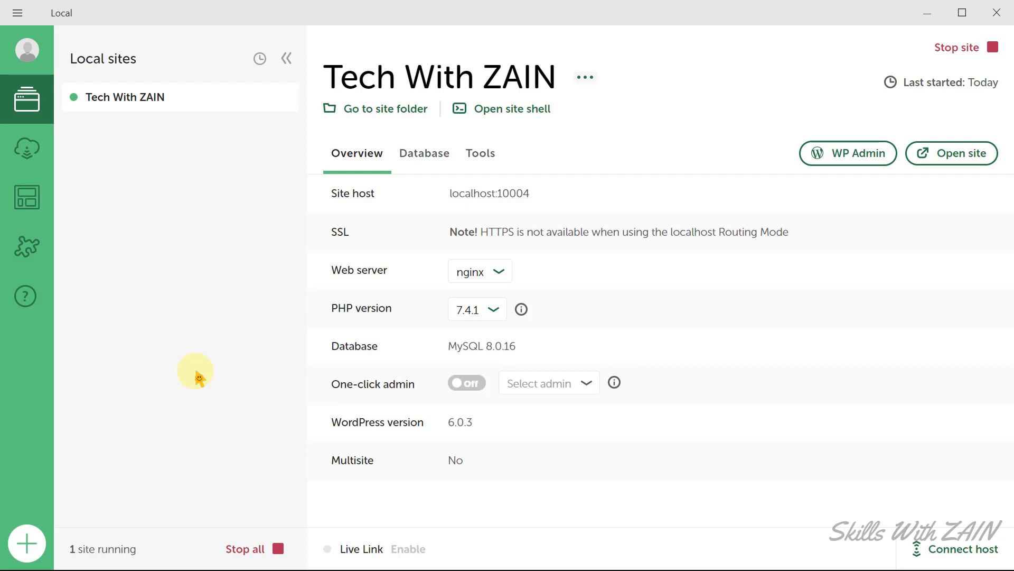
Start a brand-new WordPress site, enter its name, and keep the Preferred environment.
click(27, 544)
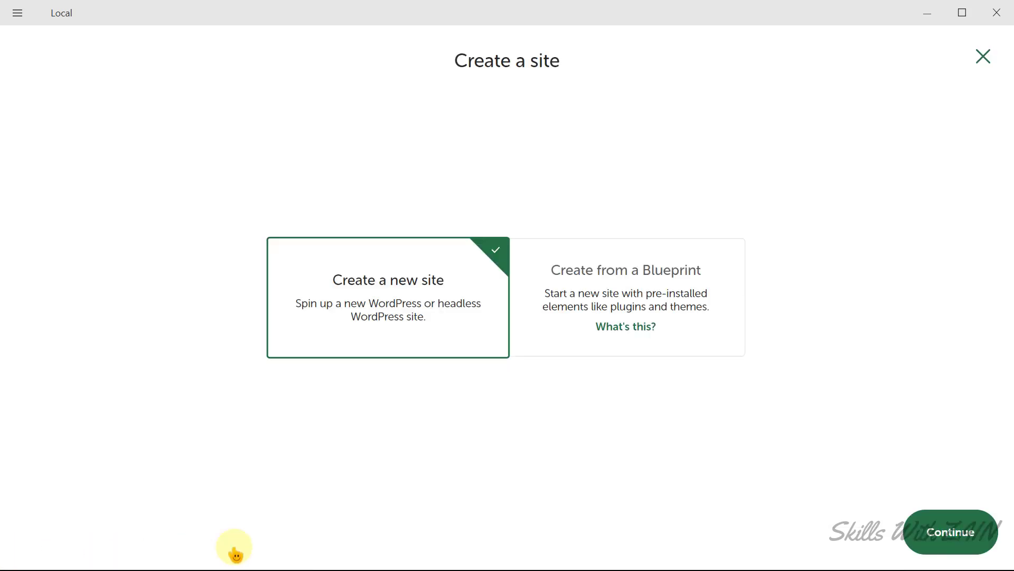
click(952, 534)
text(Zain Raza)
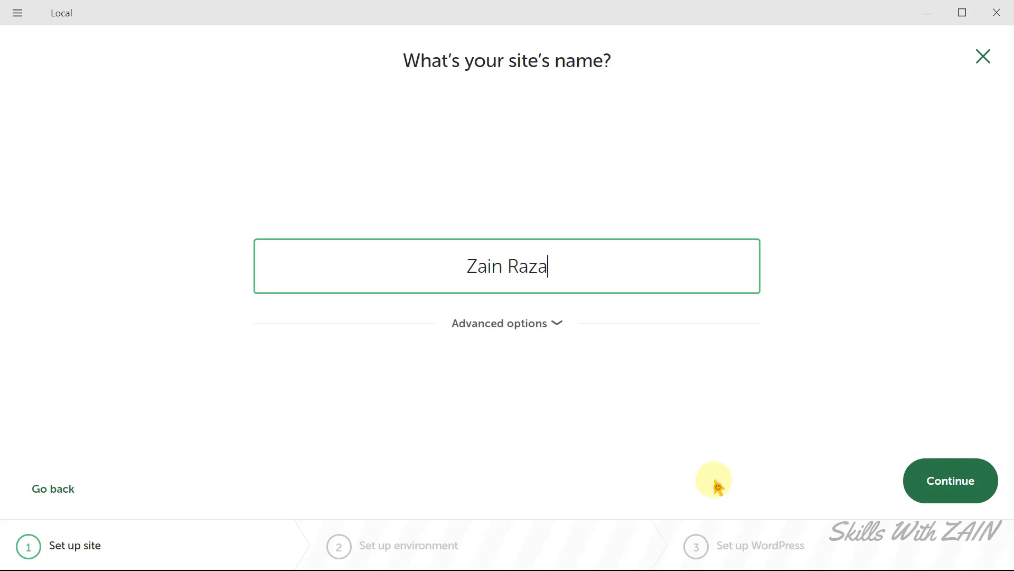
key(Return)
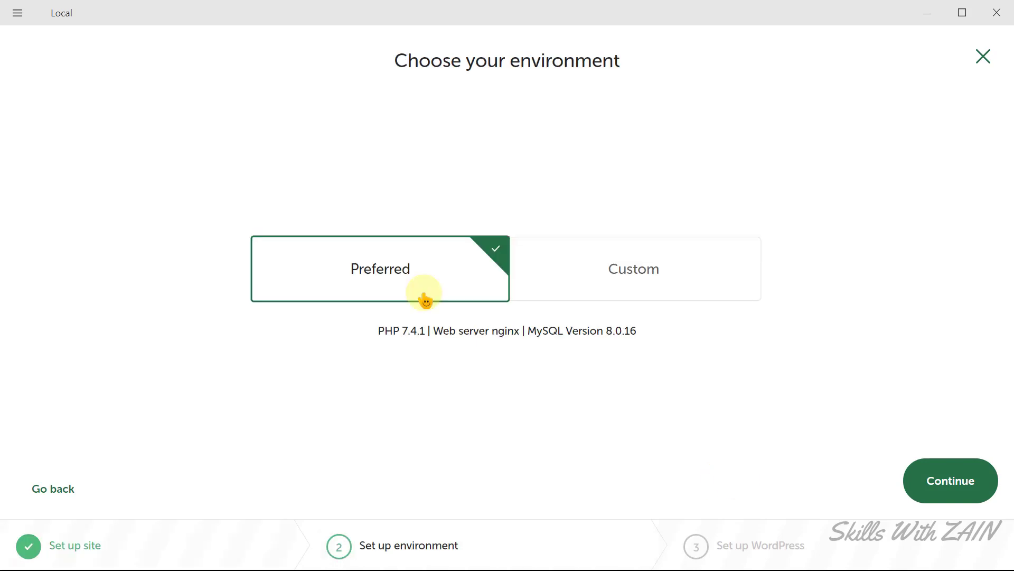
click(947, 482)
Enter the admin username, password and e-mail, then add the site.
text(Zaino)
click(479, 274)
text(123456)
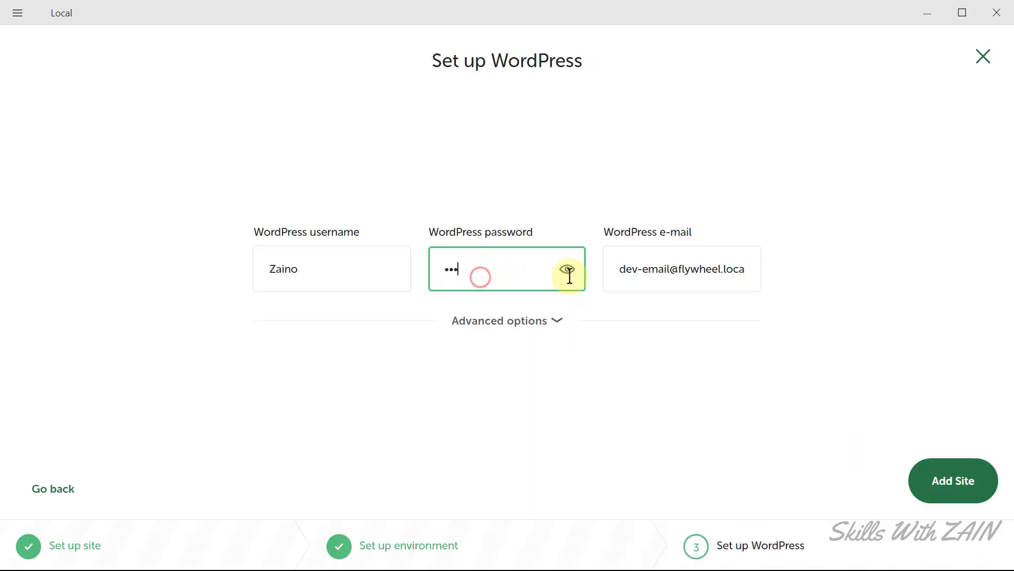
click(641, 266)
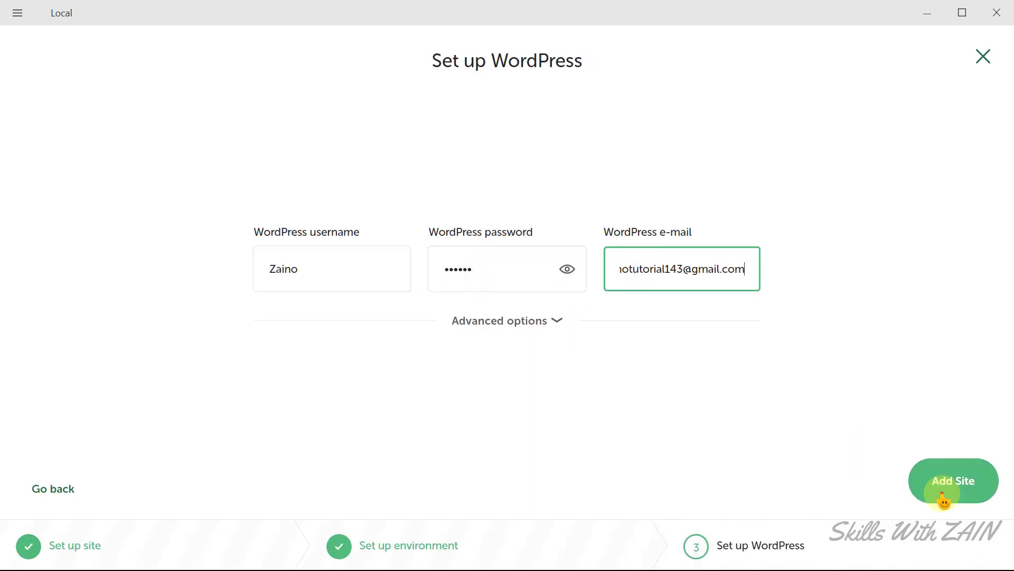
click(946, 482)
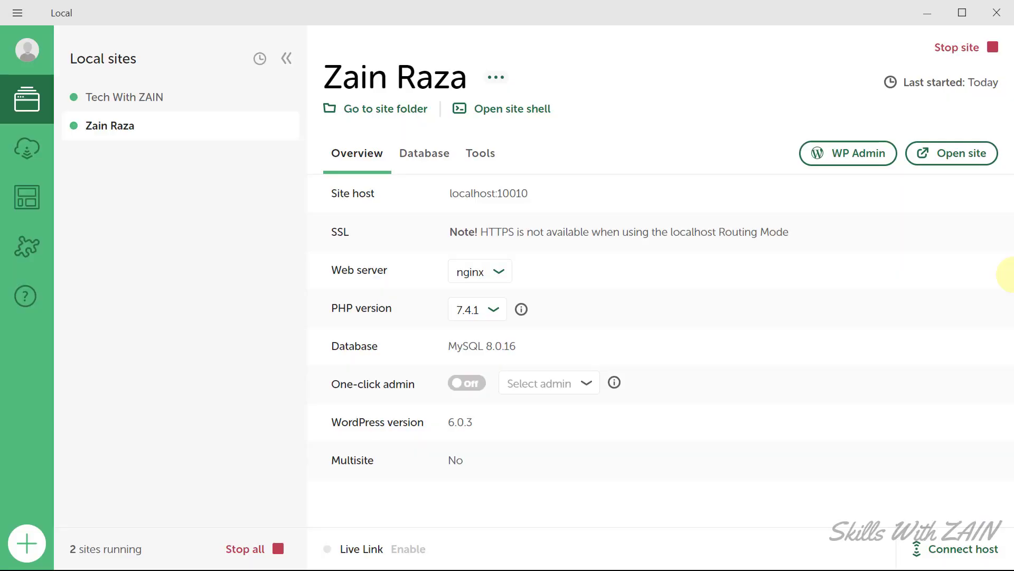
Open the second site in Chrome and compare the localhost:10010 and localhost:10004 addresses.
click(953, 155)
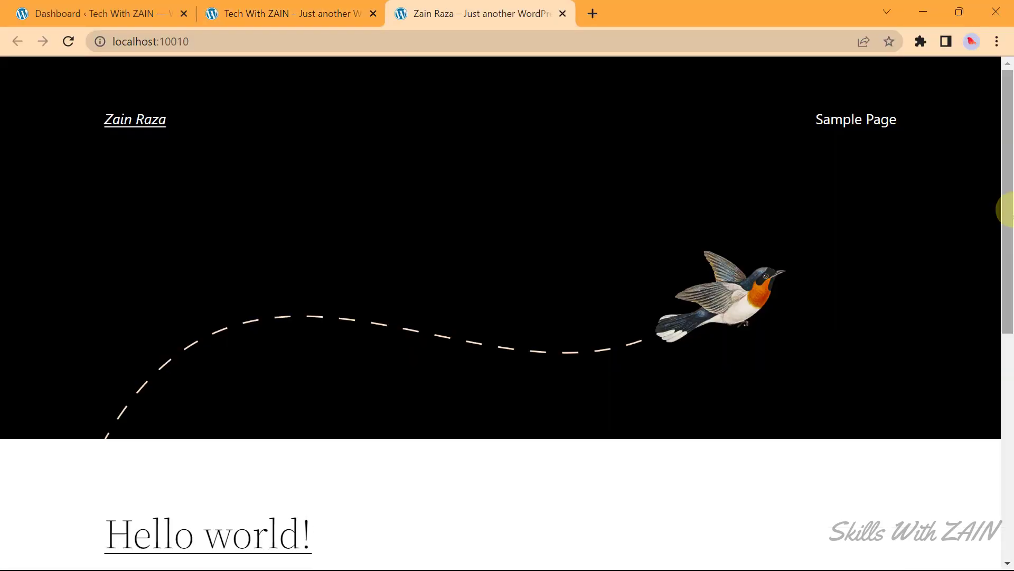
click(306, 12)
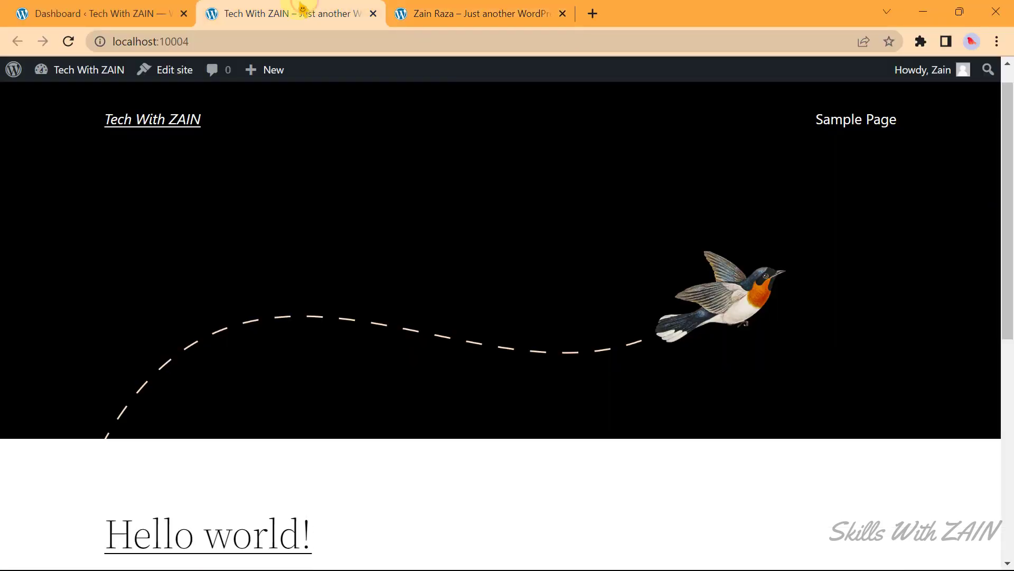
click(193, 41)
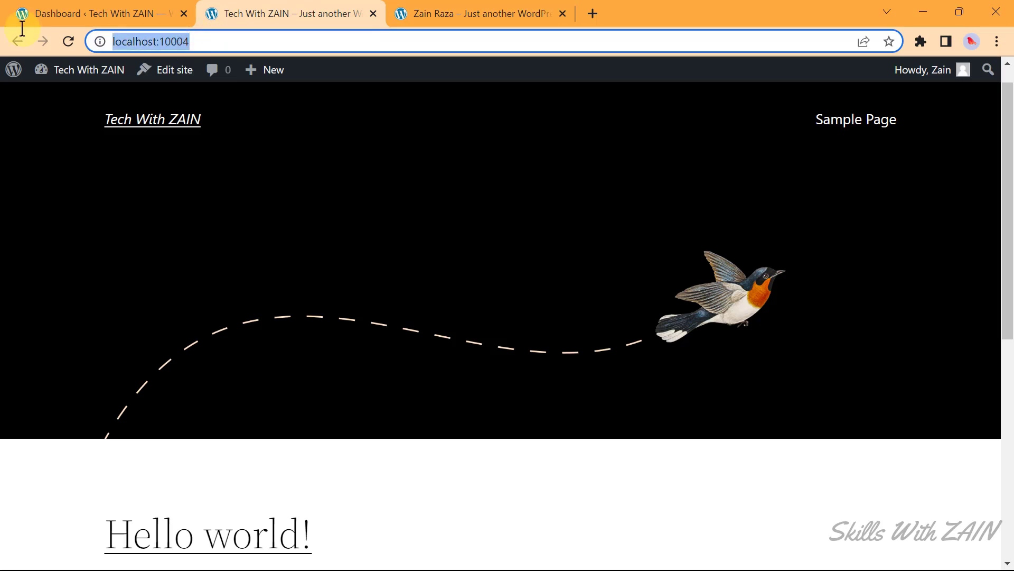
click(393, 13)
click(211, 41)
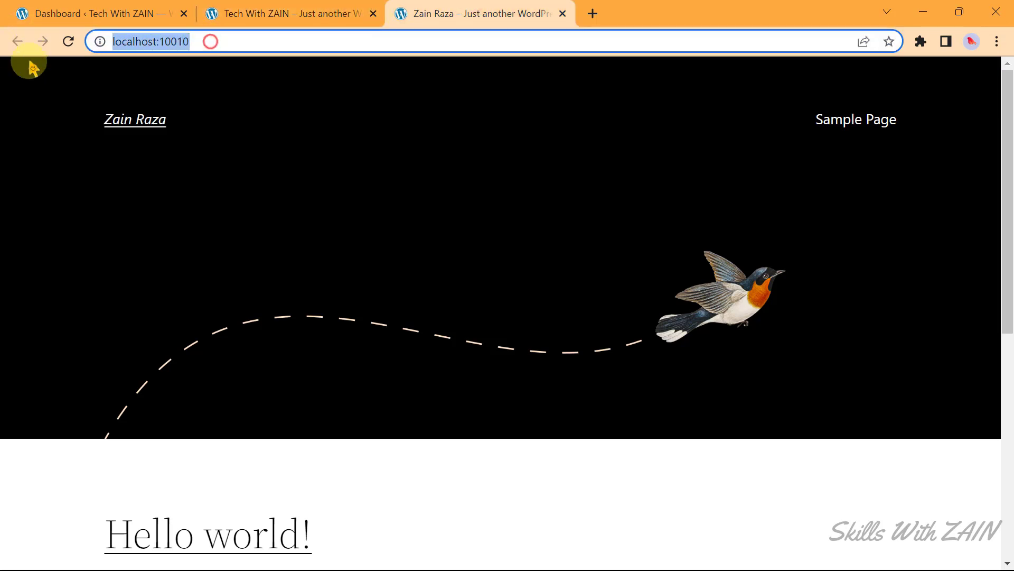
click(441, 282)
click(923, 11)
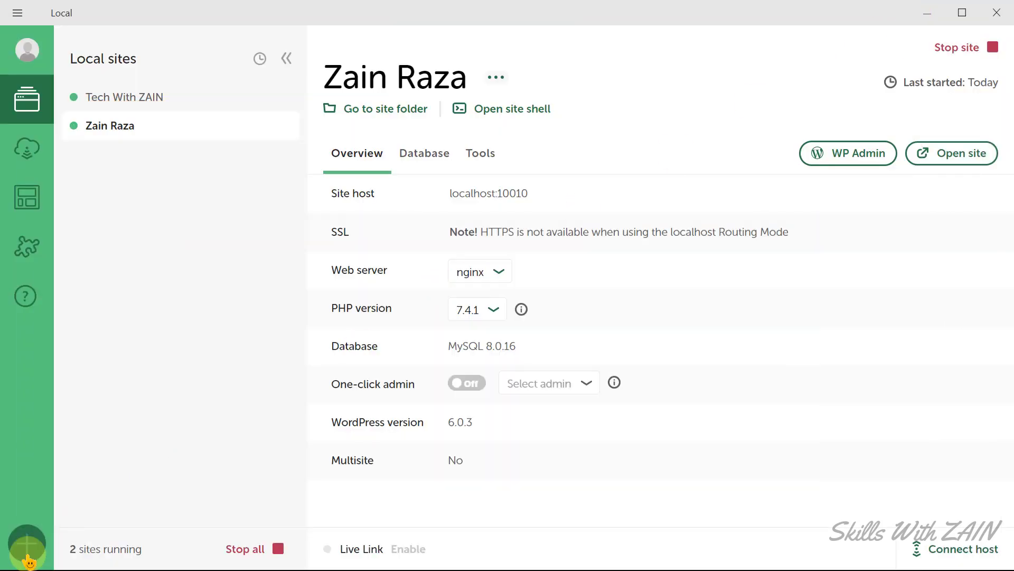